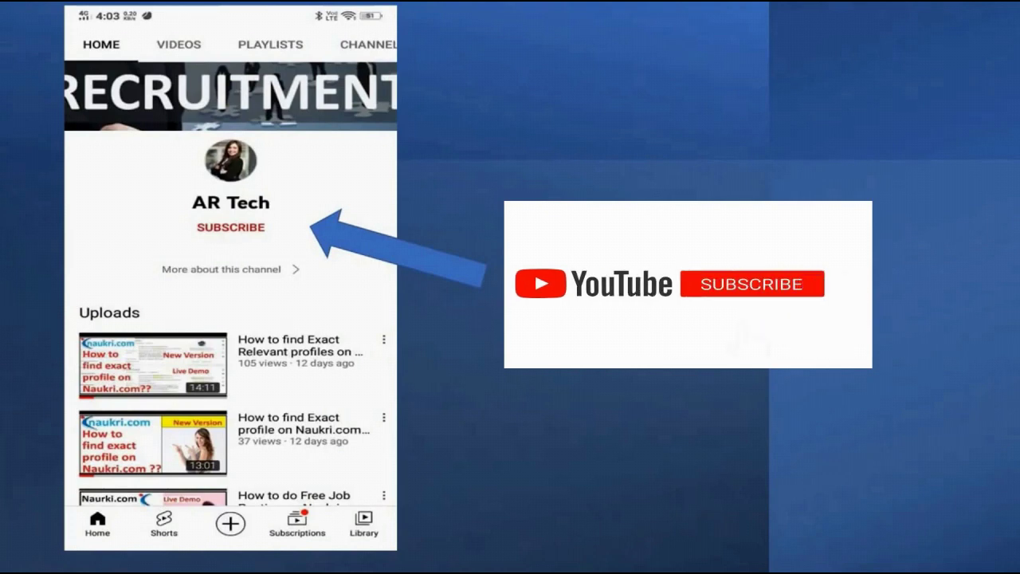
Switch from the PowerPoint slide show to the Naukri Resdex search results in Chrome.
key("alt+Tab")
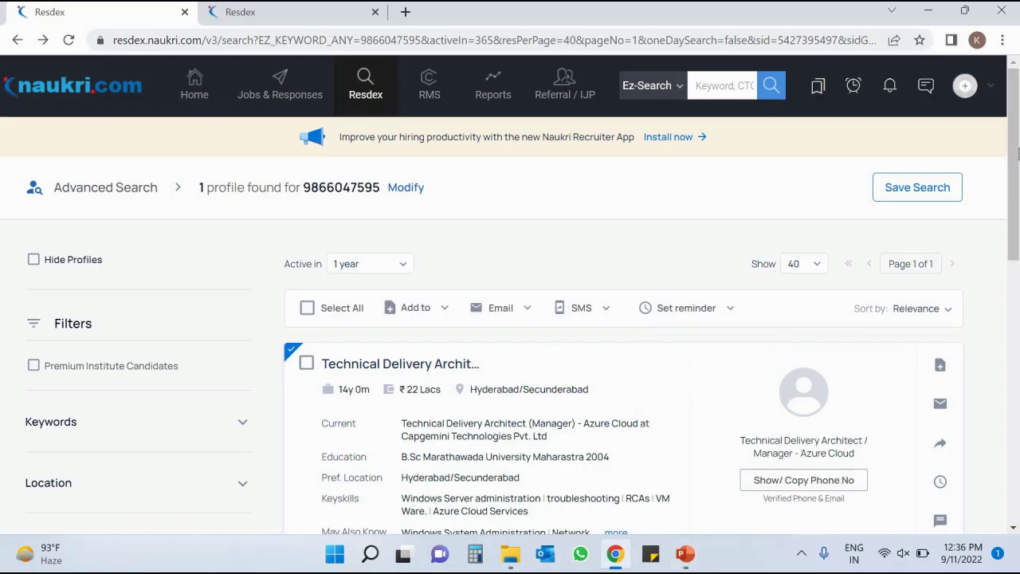
scroll(1018, 159, "down", 1)
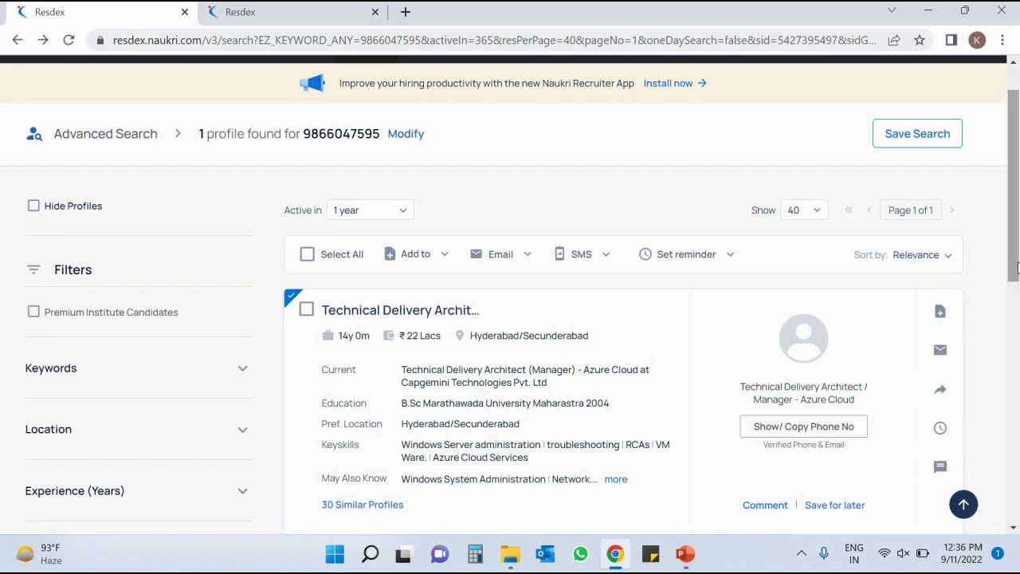
scroll(1019, 295, "down", 1)
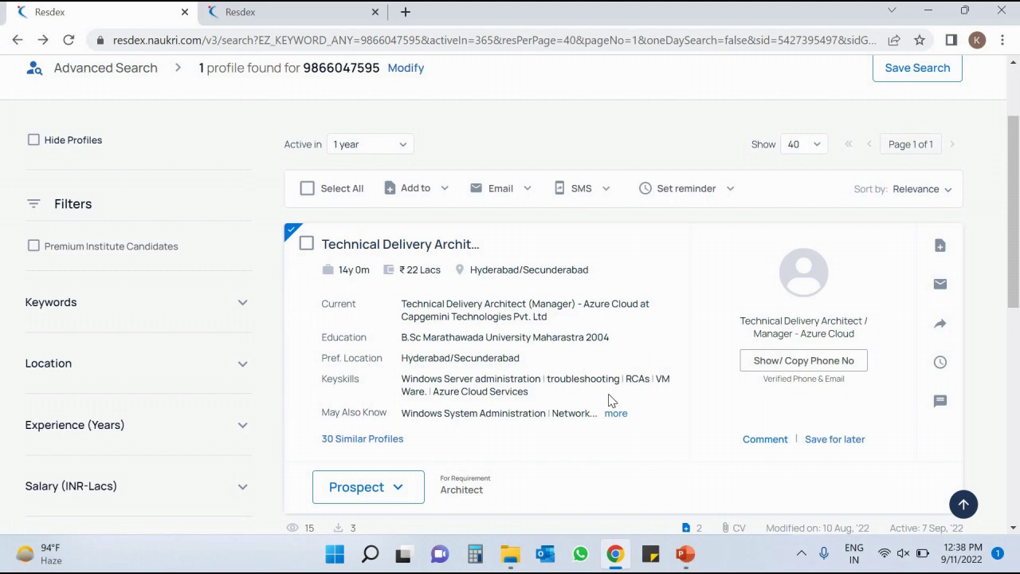
Begin adding the profile to a new Resdex requirement, then cancel the partly typed name.
left_click(942, 249)
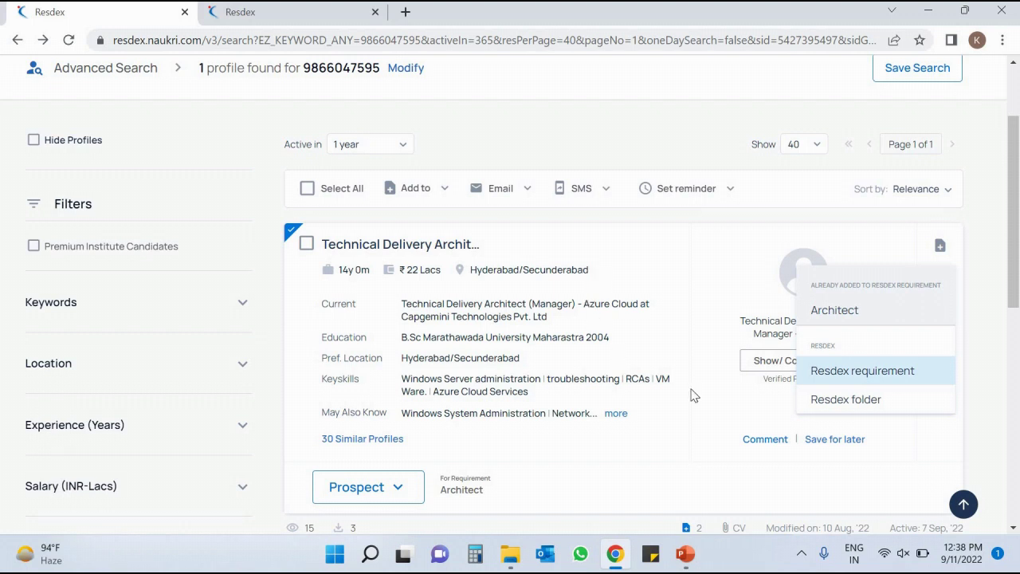
left_click(900, 375)
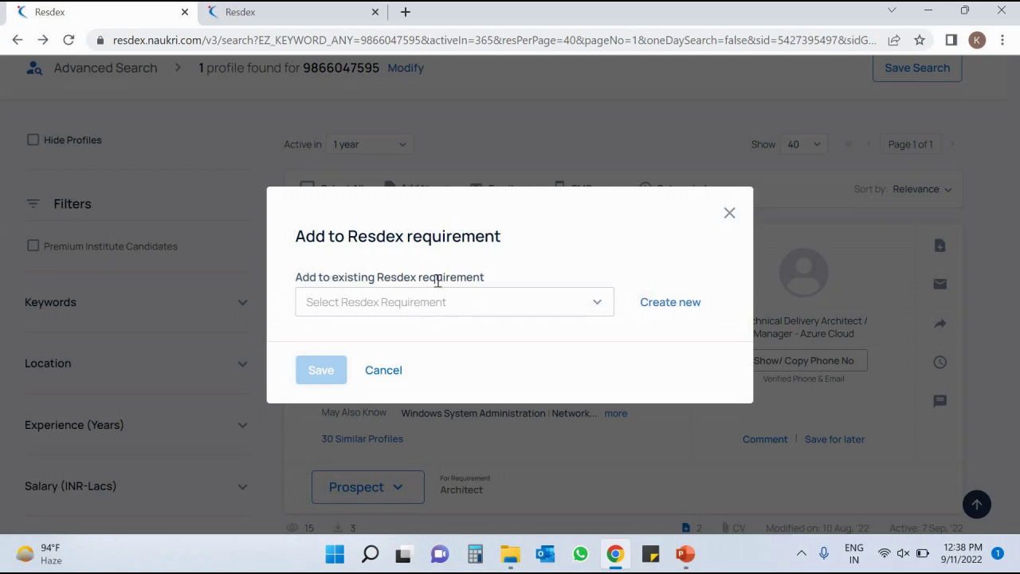
left_click(440, 301)
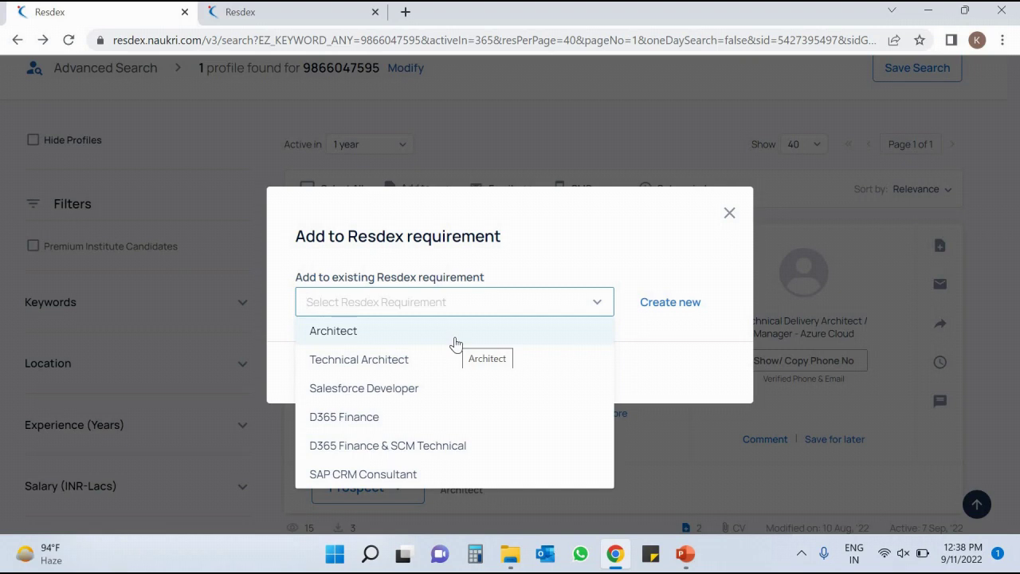
left_click(626, 247)
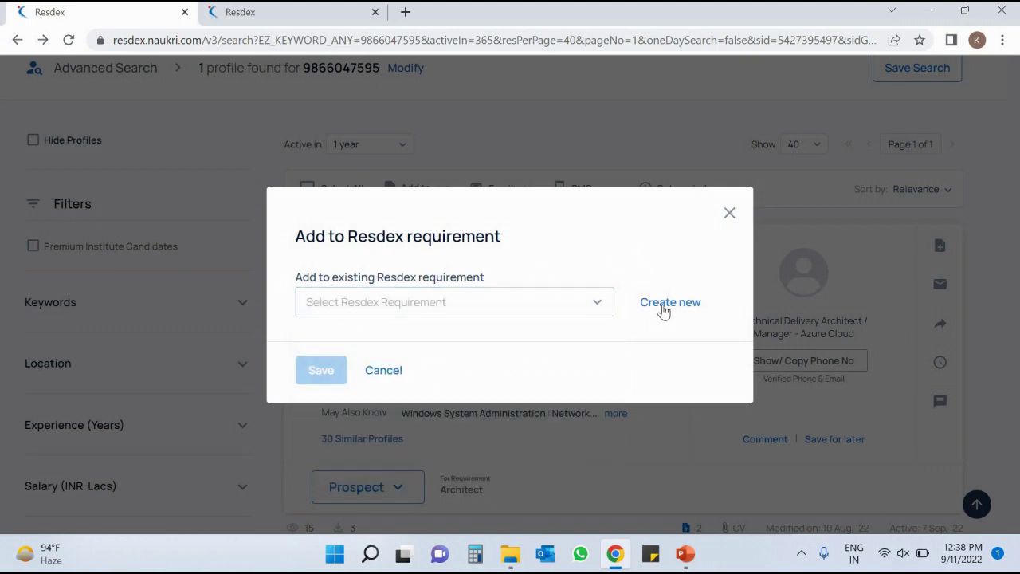
left_click(663, 303)
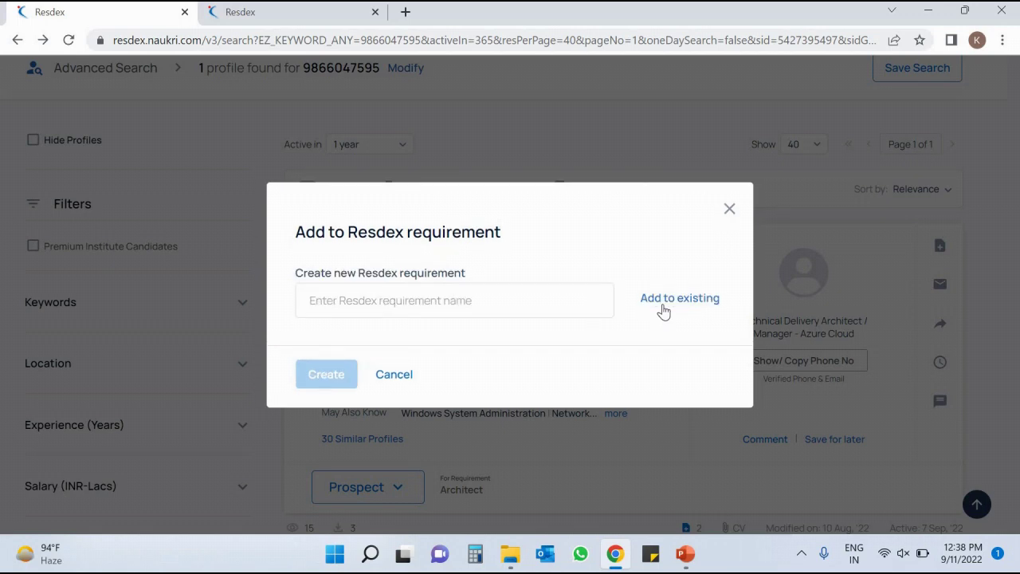
left_click(414, 307)
type("Azure Cloud Architect")
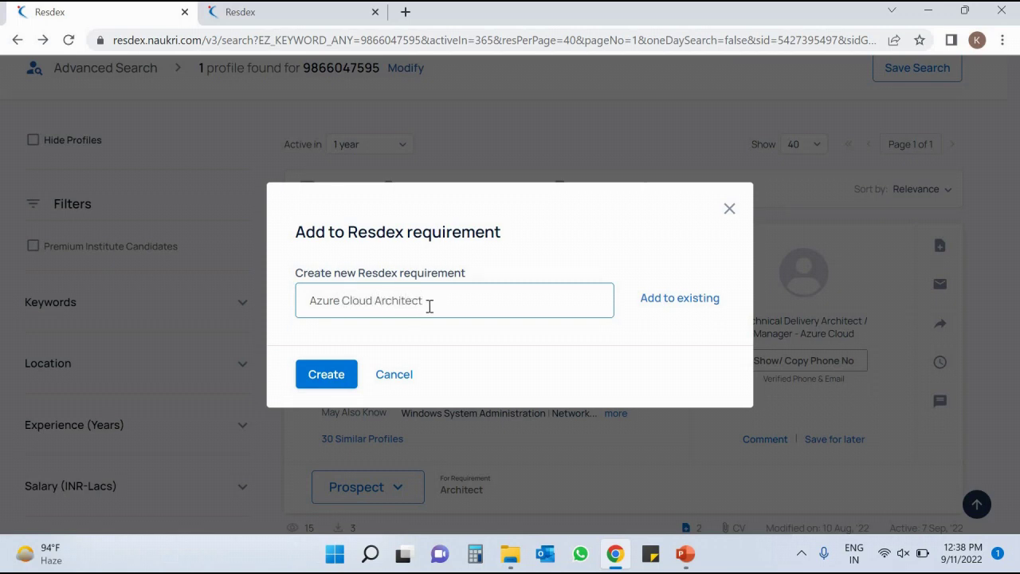
left_click_drag(429, 306, 268, 312)
left_click(268, 313)
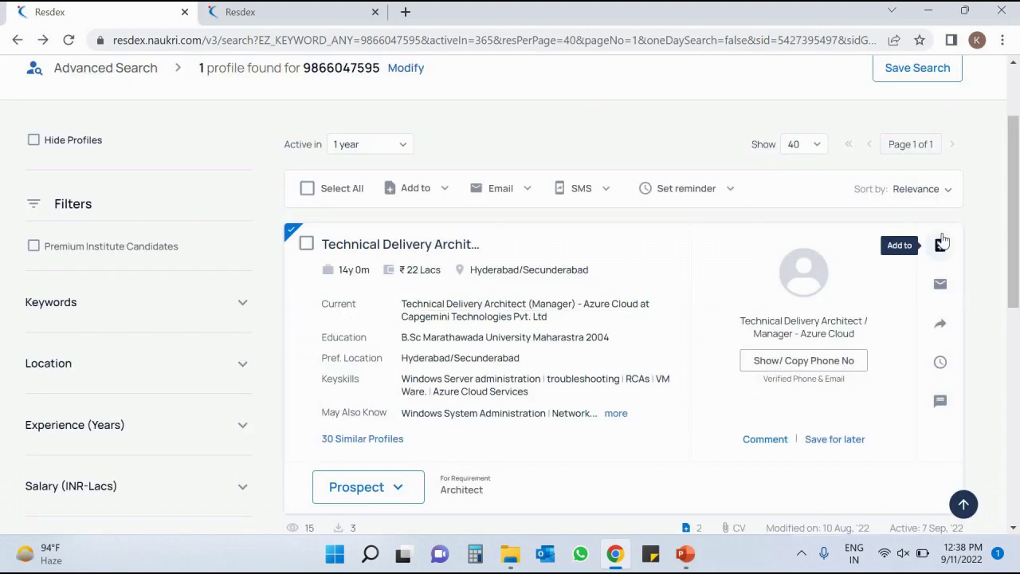
Create the 'Azure Architect' requirement and add the profile to it.
left_click(940, 246)
left_click(883, 371)
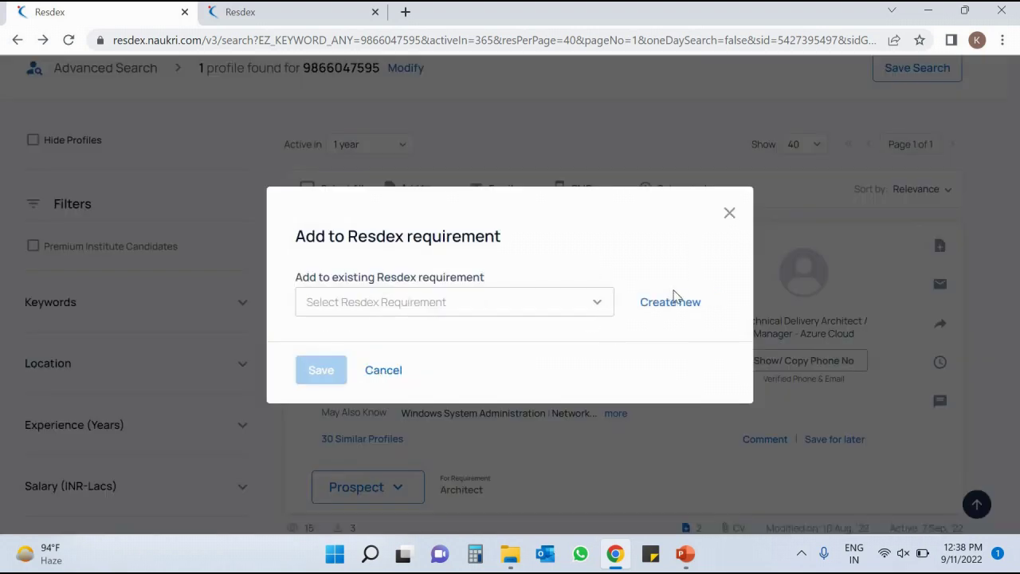
left_click(675, 311)
left_click(511, 300)
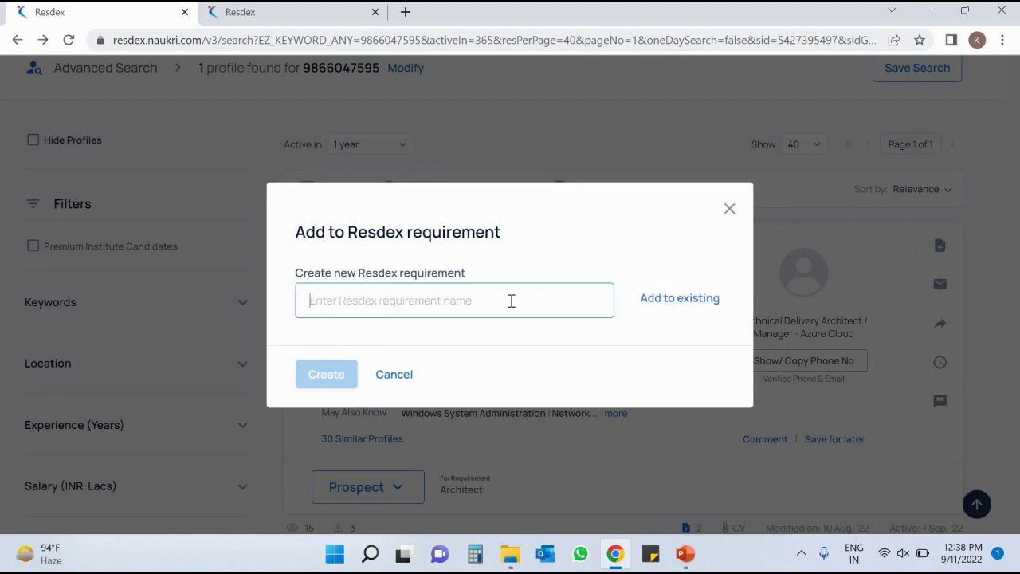
type("Azure Architect")
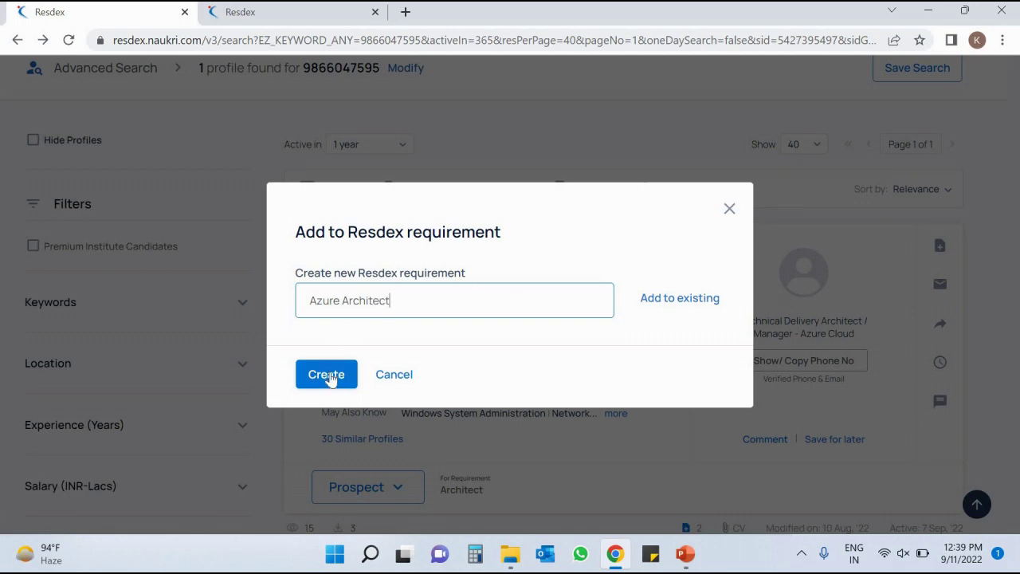
left_click(330, 374)
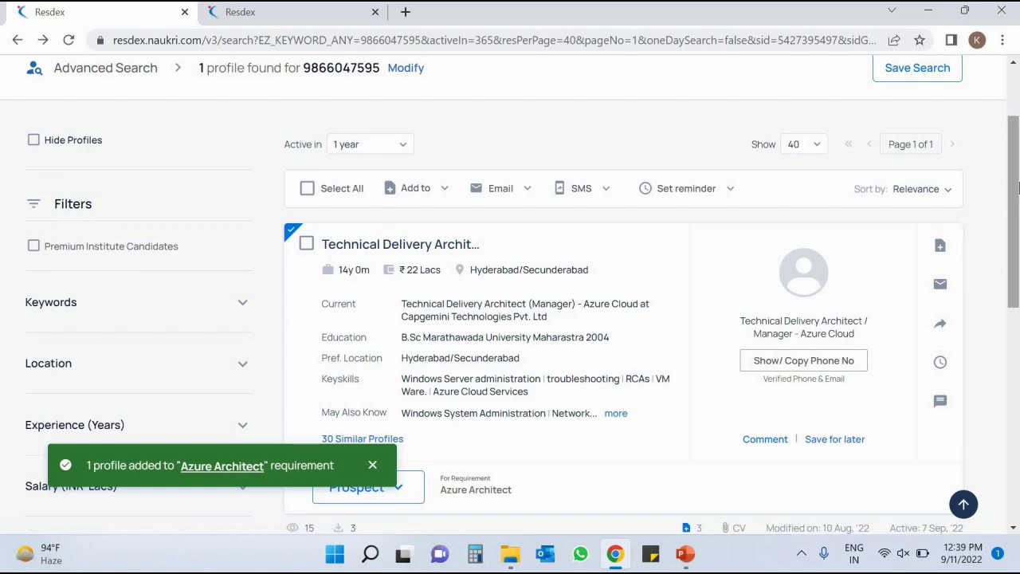
scroll(802, 200, "up", 2)
Open Resdex Requirements, confirm the profile under Azure Architect's prospects in a new tab, and return.
mouse_move(380, 87)
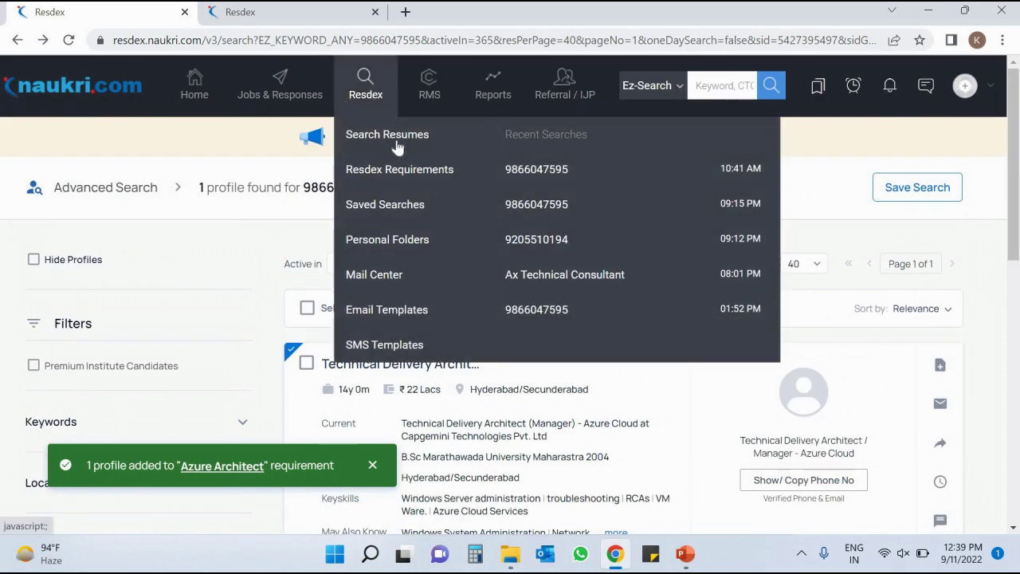
left_click(453, 173)
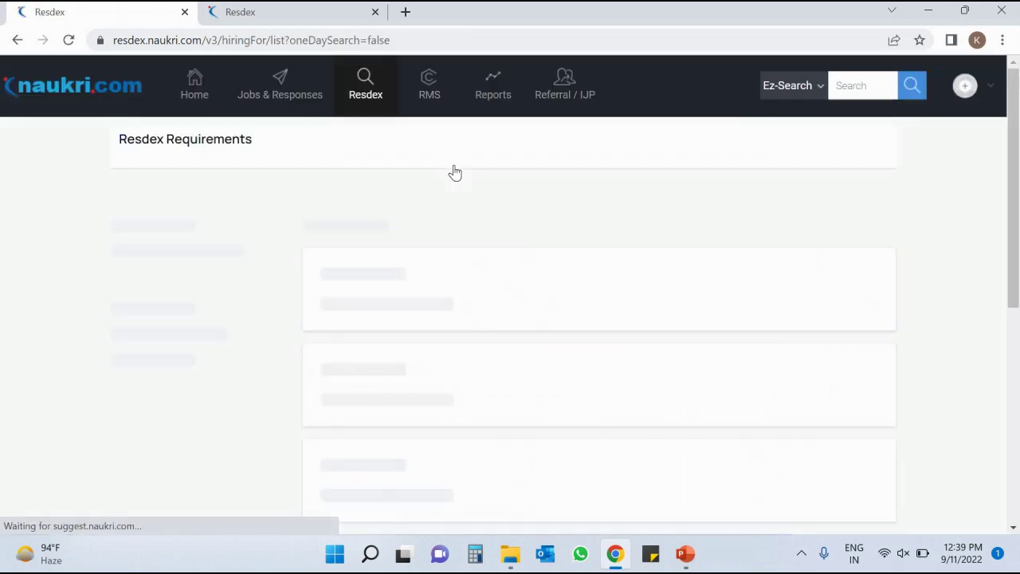
left_click_drag(1016, 142, 1016, 182)
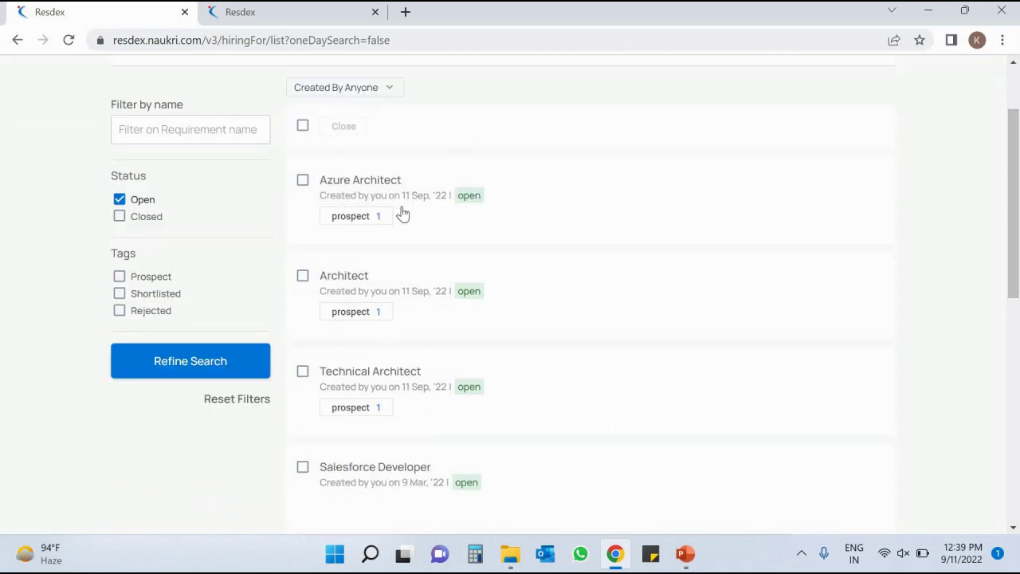
mouse_move(358, 171)
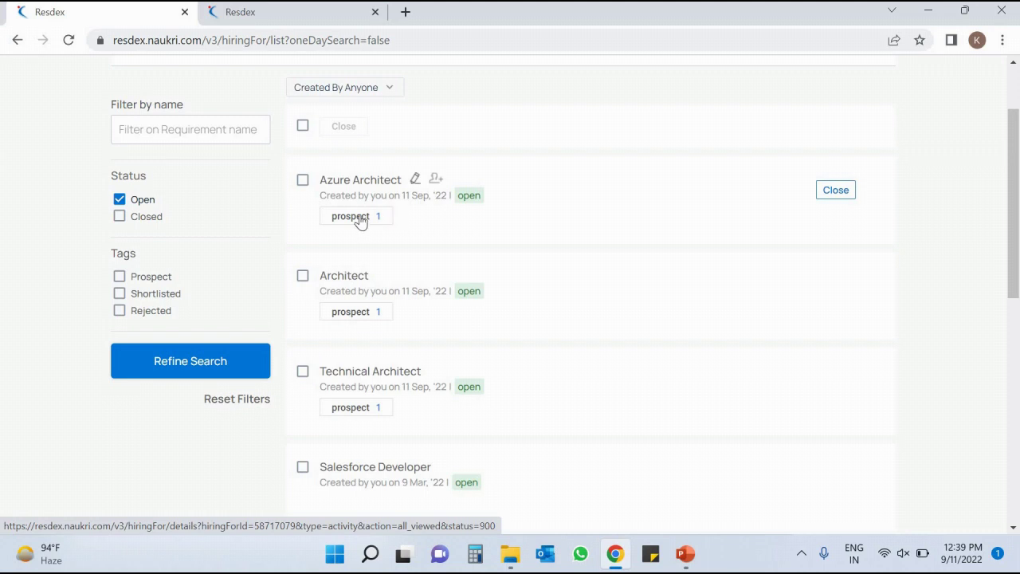
left_click(359, 220)
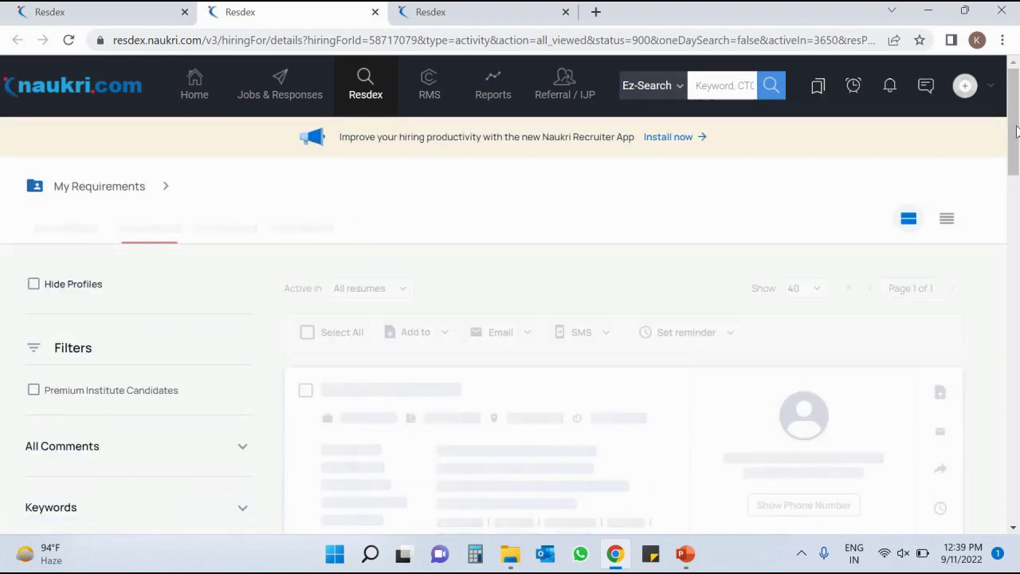
left_click_drag(1016, 102, 1017, 176)
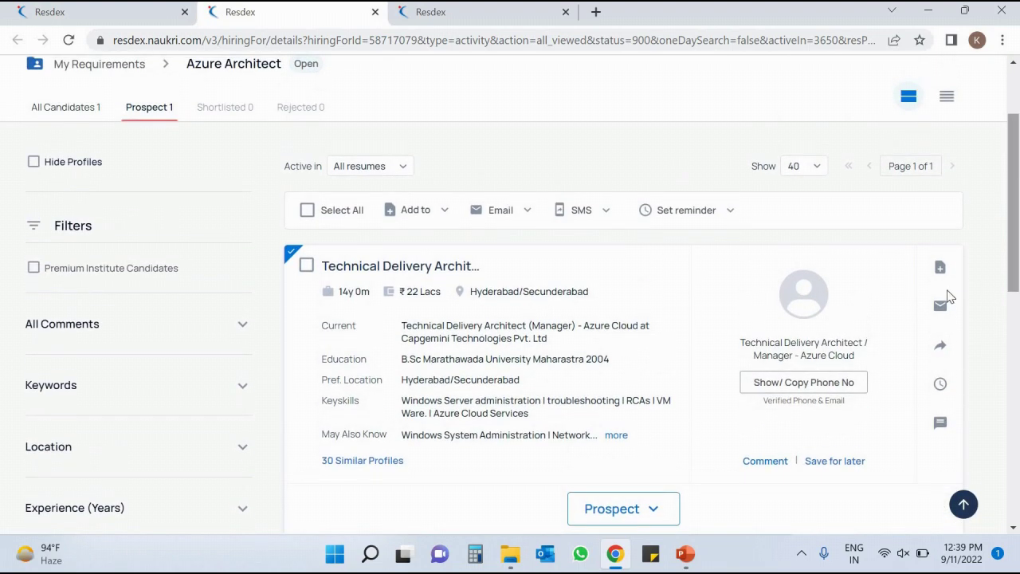
left_click(941, 268)
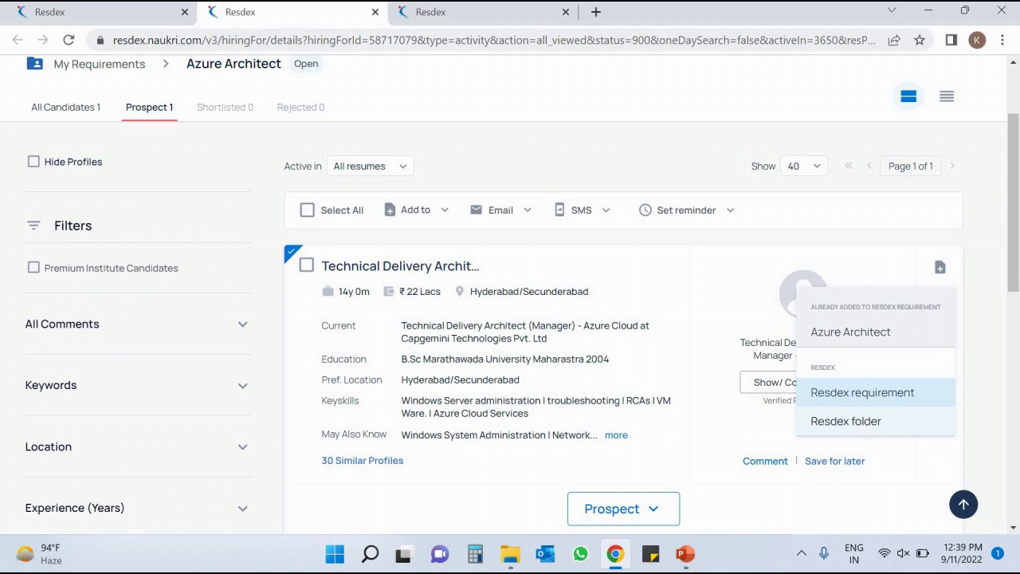
left_click(83, 17)
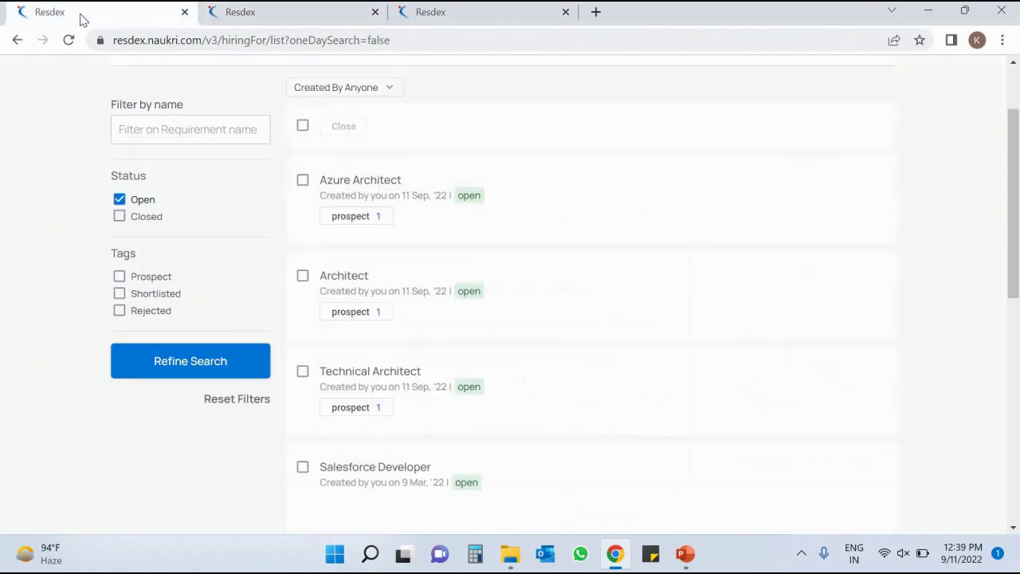
Return to the search results and choose to add the profile to a Resdex folder.
left_click(12, 41)
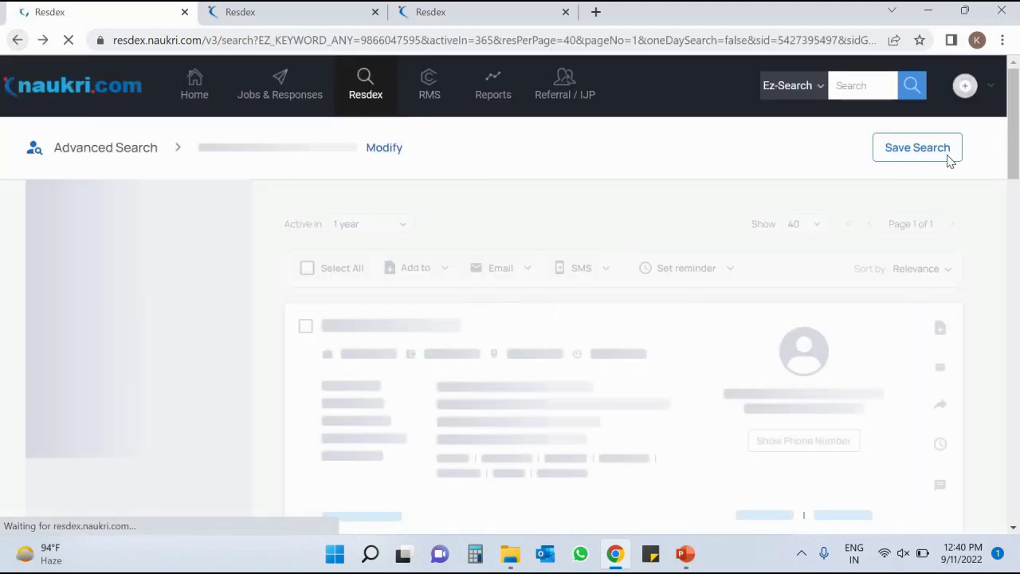
scroll(949, 287, "down", 1)
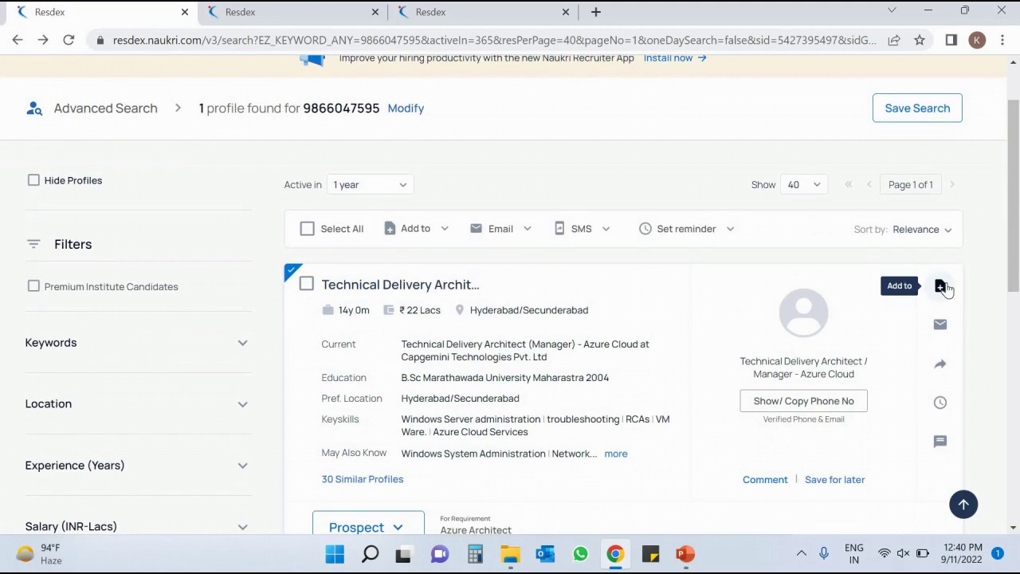
left_click(945, 287)
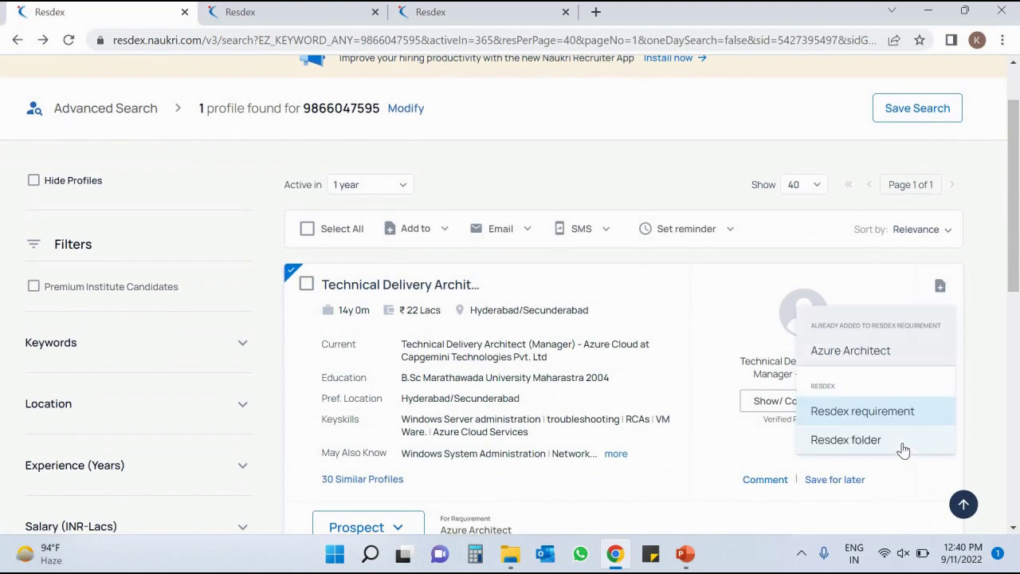
left_click(830, 416)
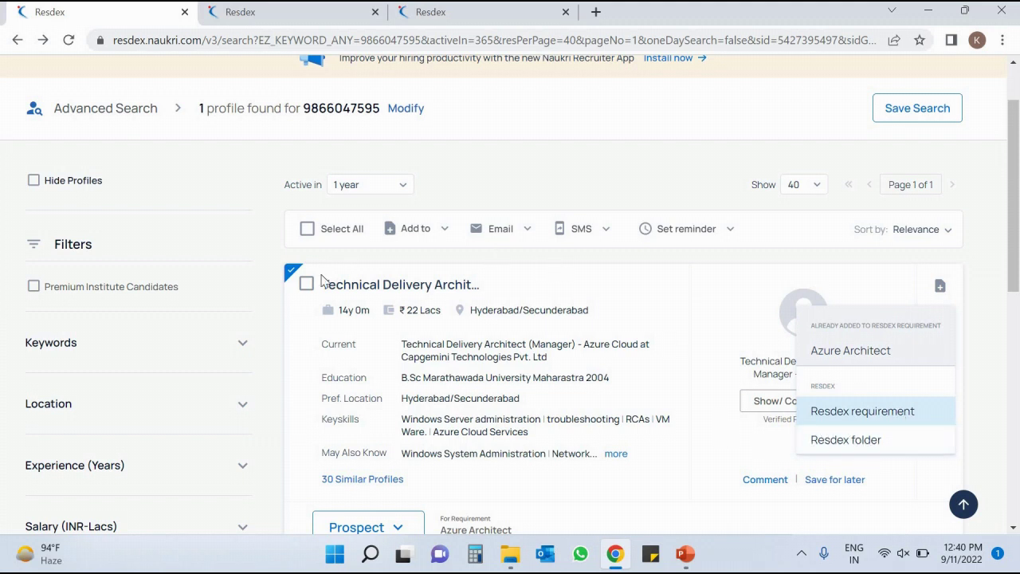
left_click(843, 448)
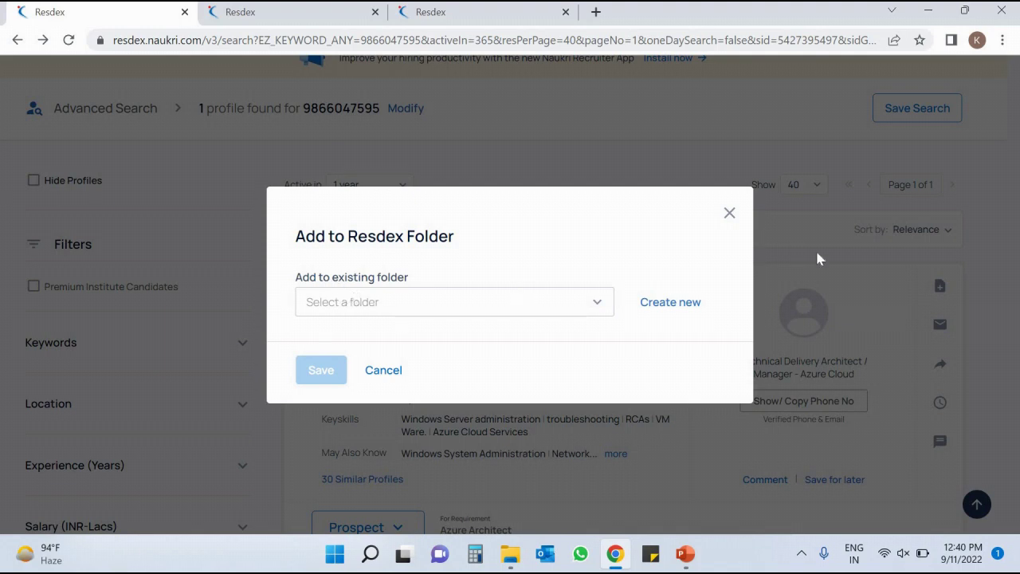
Create the unshared folder 'Azure Arch' containing the profile.
left_click(678, 310)
left_click(488, 260)
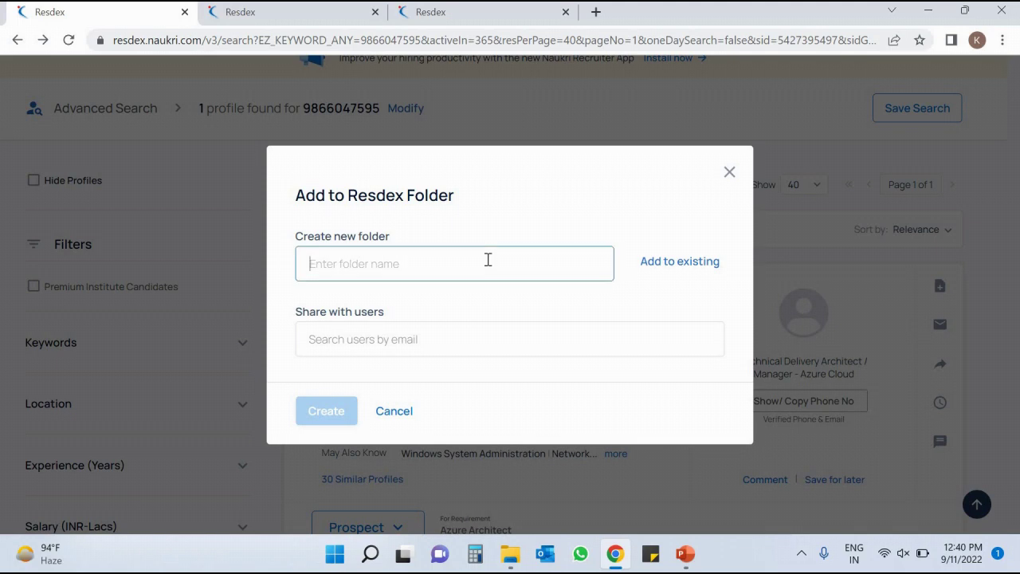
type("Azure")
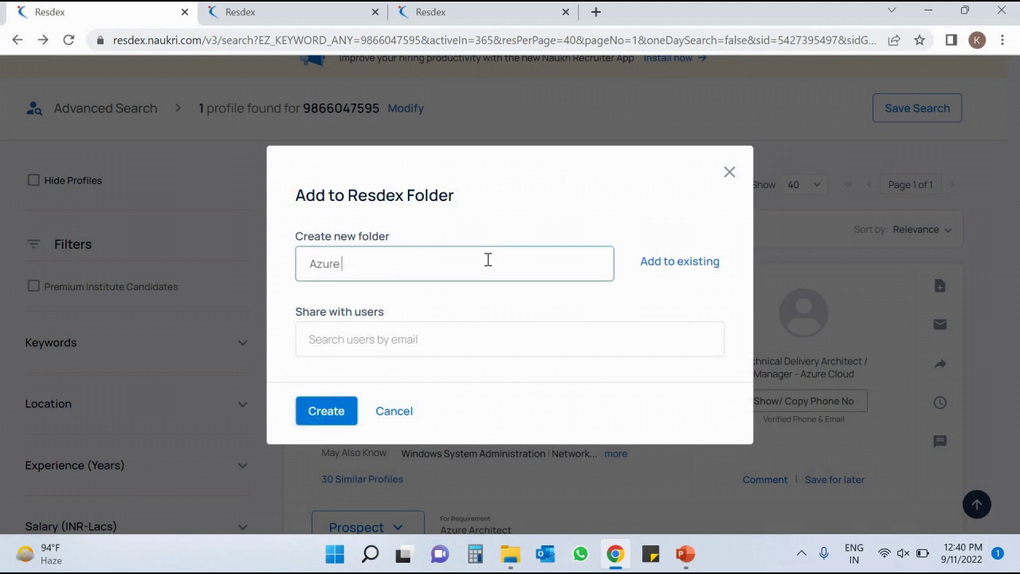
type(" Arch")
left_click(357, 341)
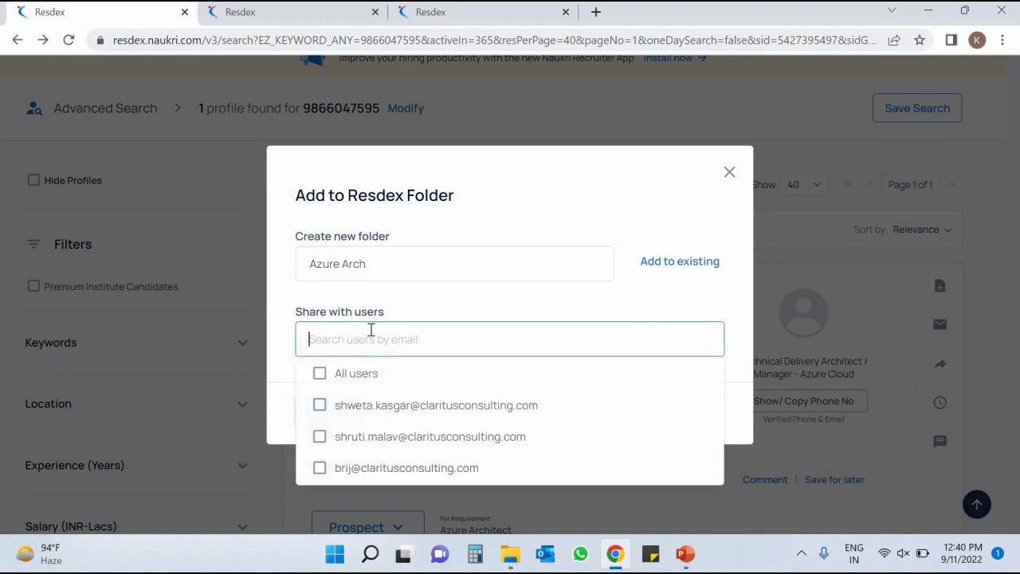
left_click(417, 310)
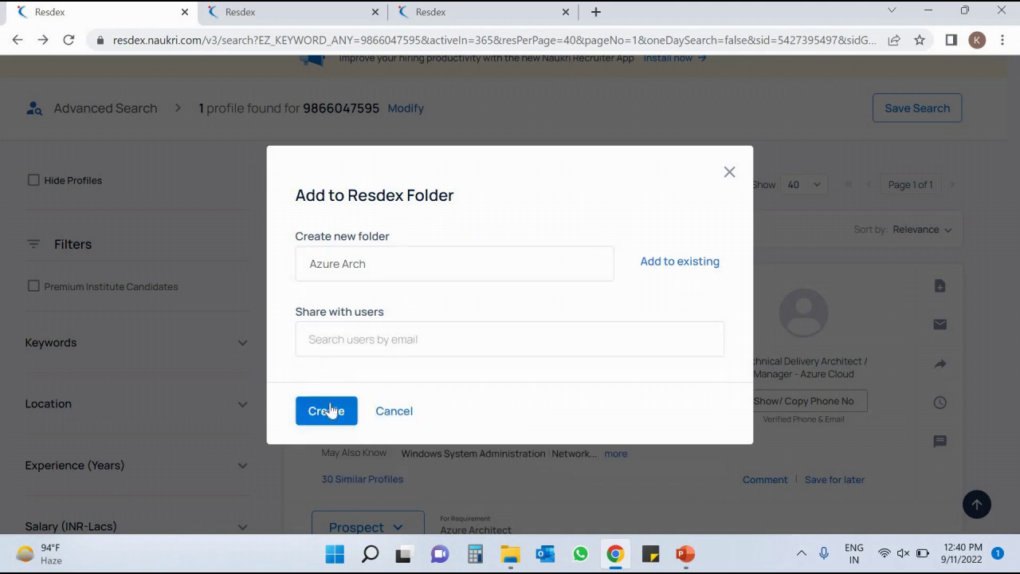
left_click(333, 409)
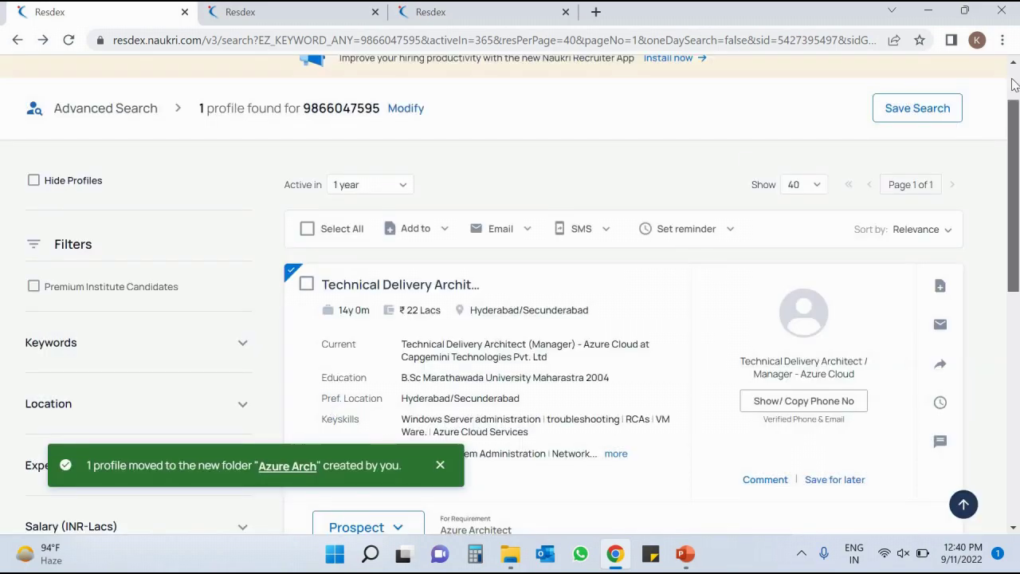
scroll(1012, 88, "up", 1)
mouse_move(378, 75)
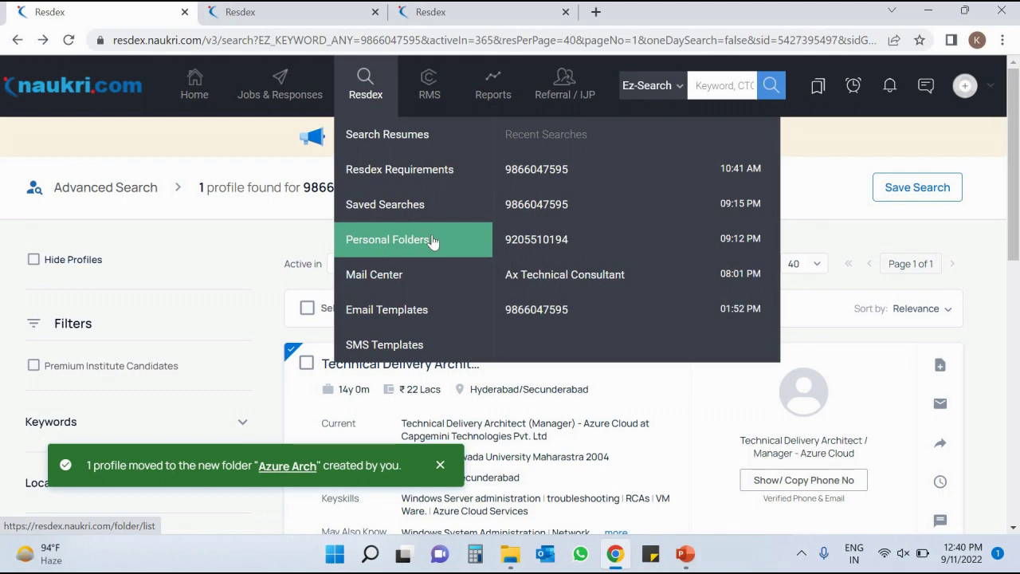
left_click(432, 241)
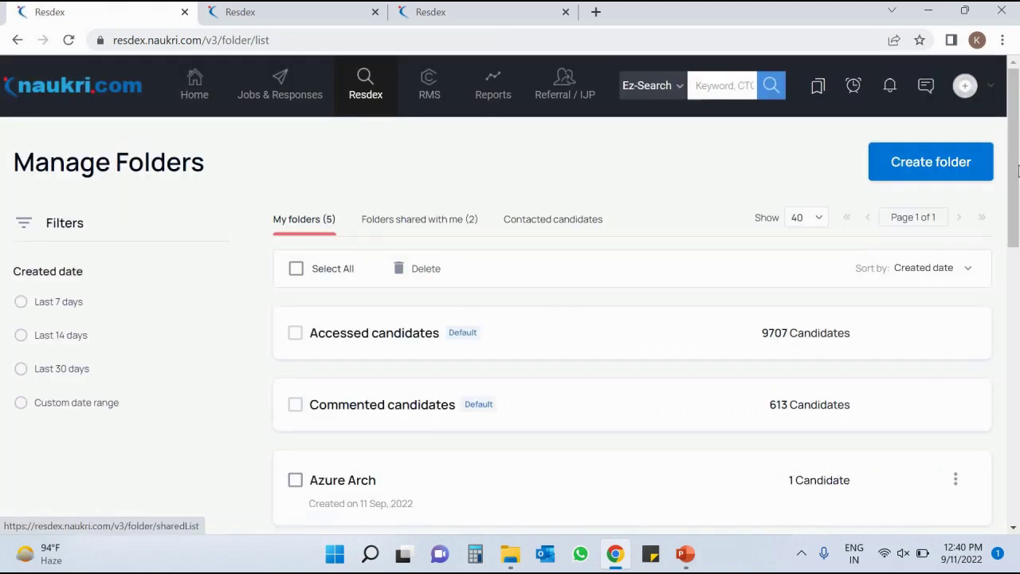
left_click_drag(1014, 217, 1016, 322)
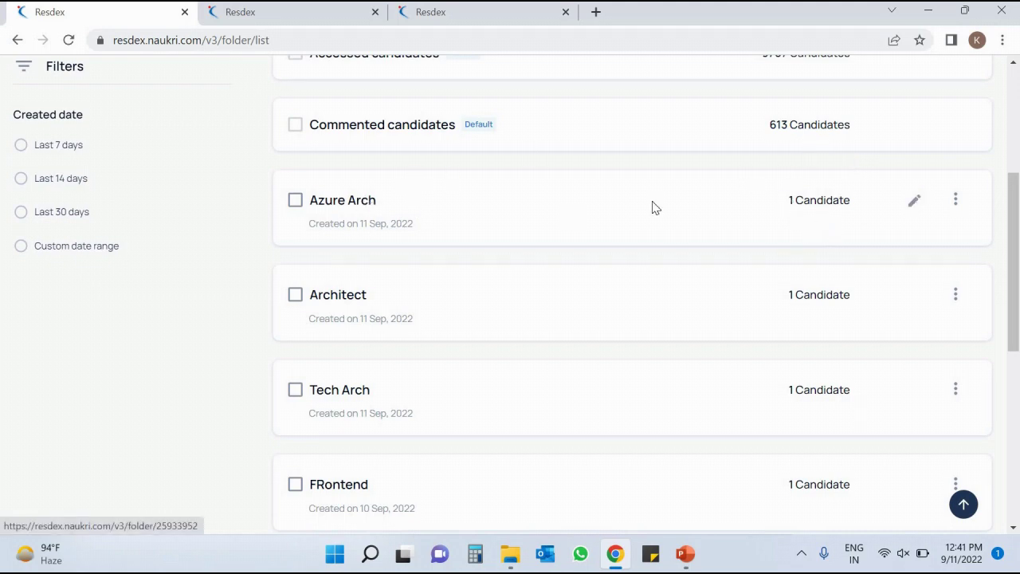
left_click(354, 204)
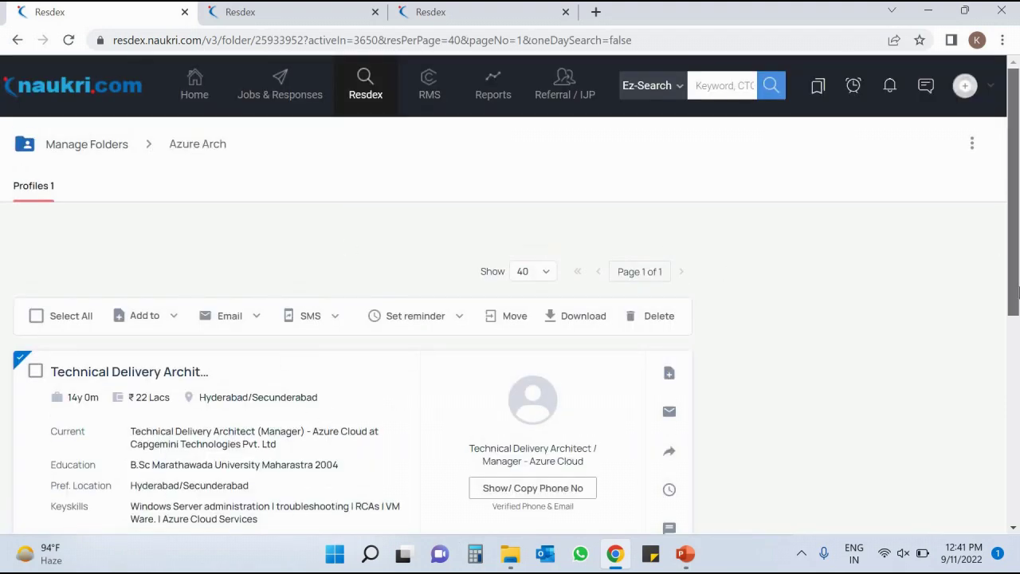
left_click_drag(1019, 234, 1018, 291)
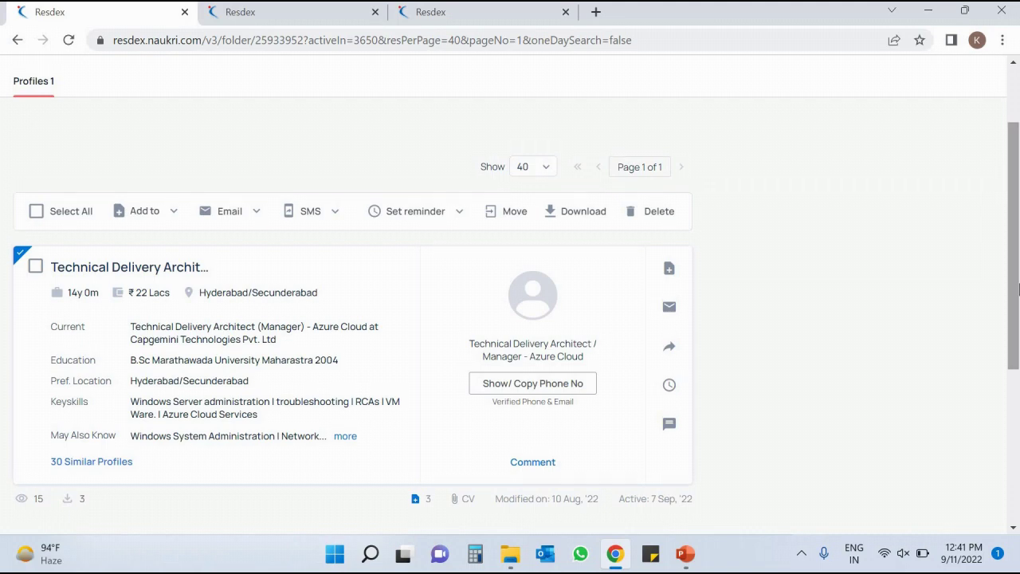
scroll(938, 153, "up", 2)
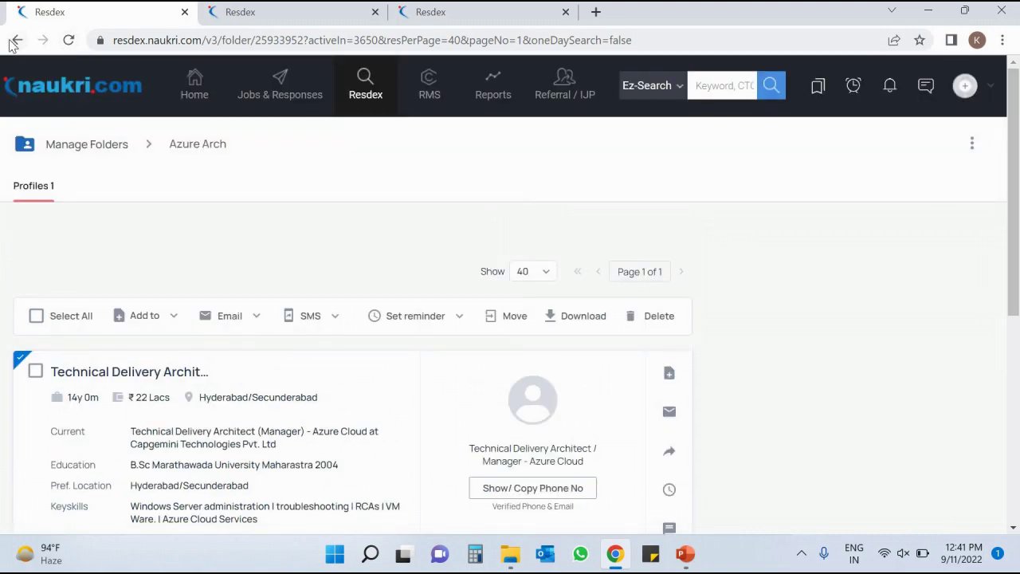
left_click(17, 39)
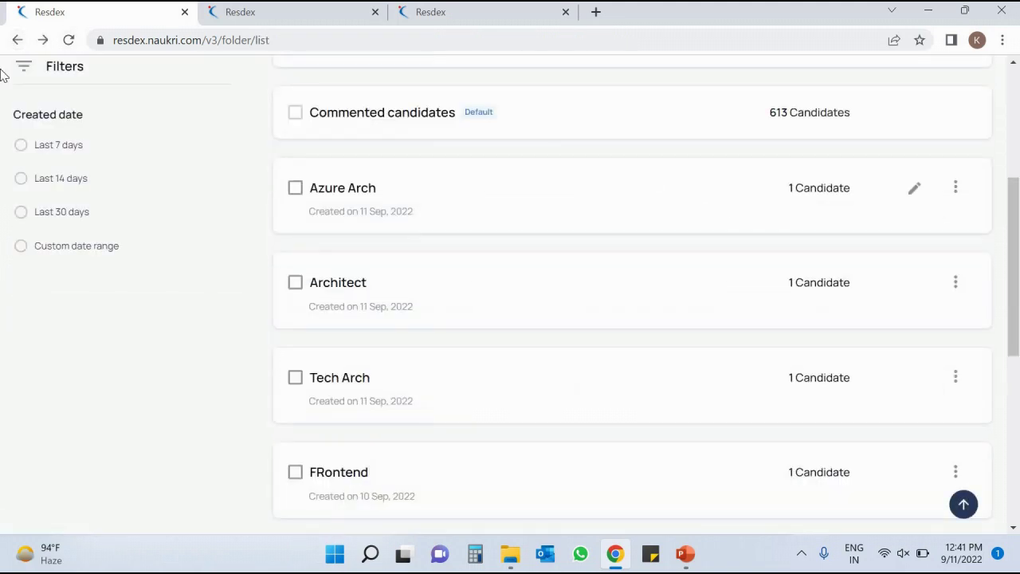
left_click(19, 39)
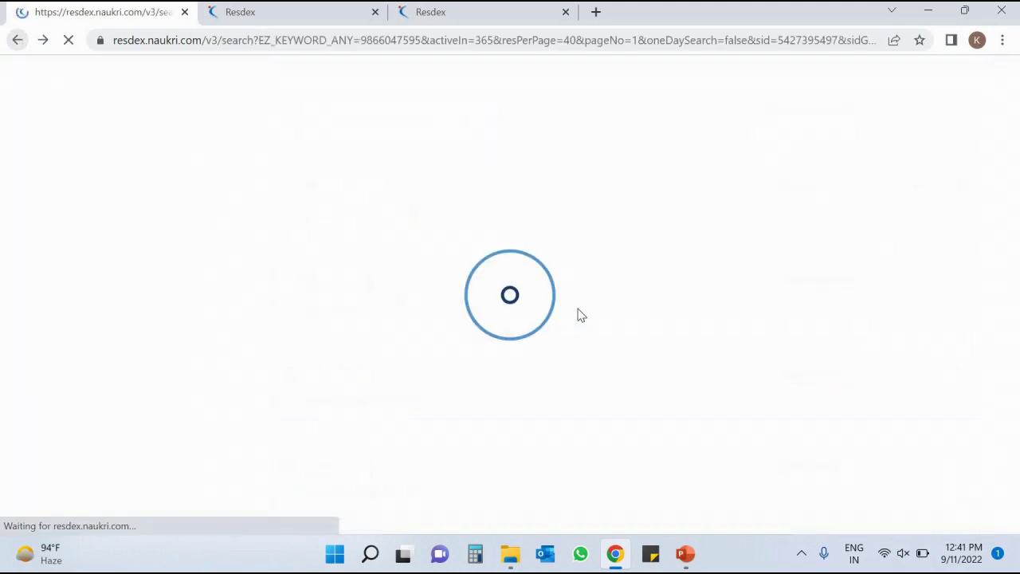
scroll(945, 274, "down", 2)
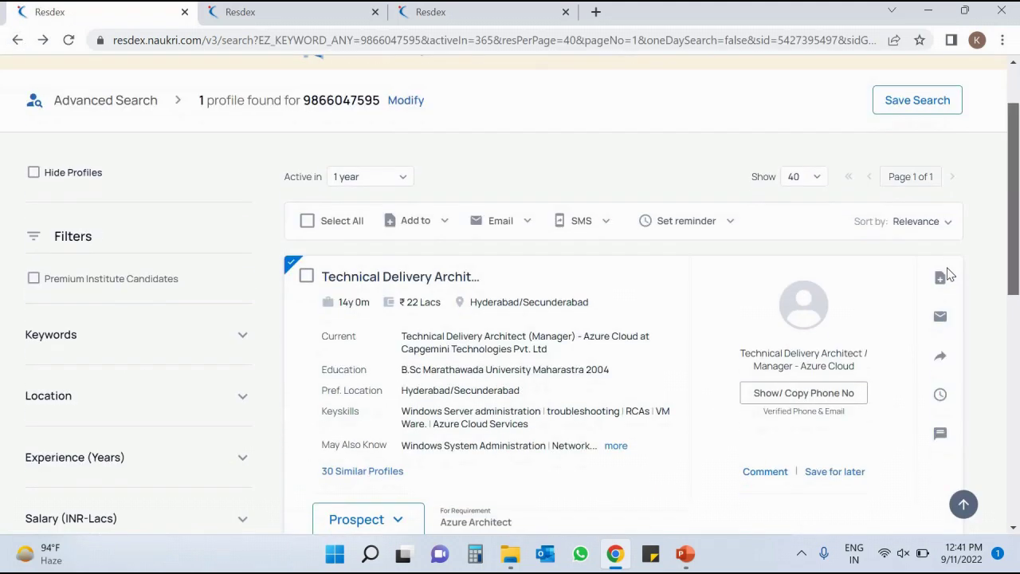
left_click(941, 252)
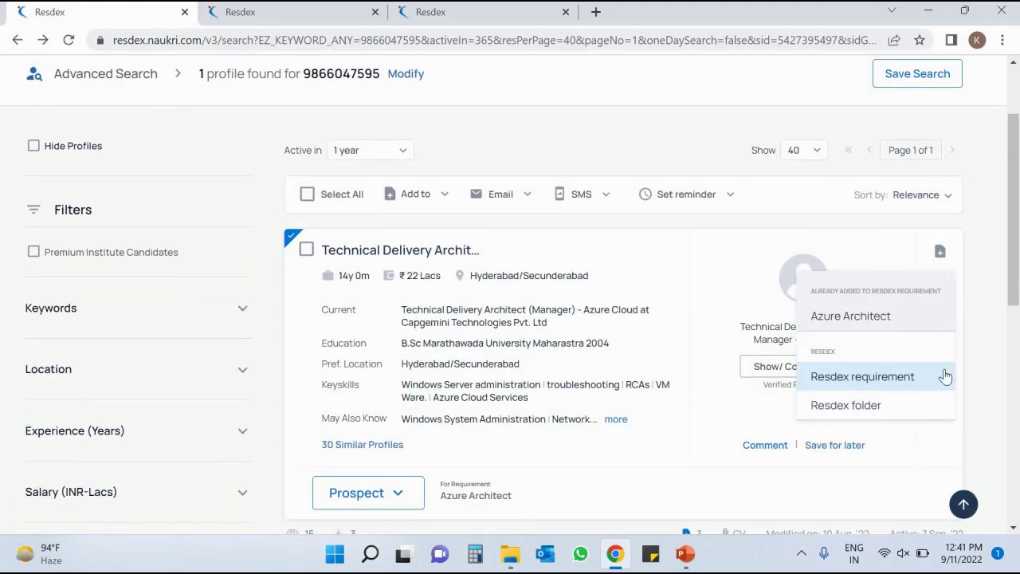
left_click(910, 413)
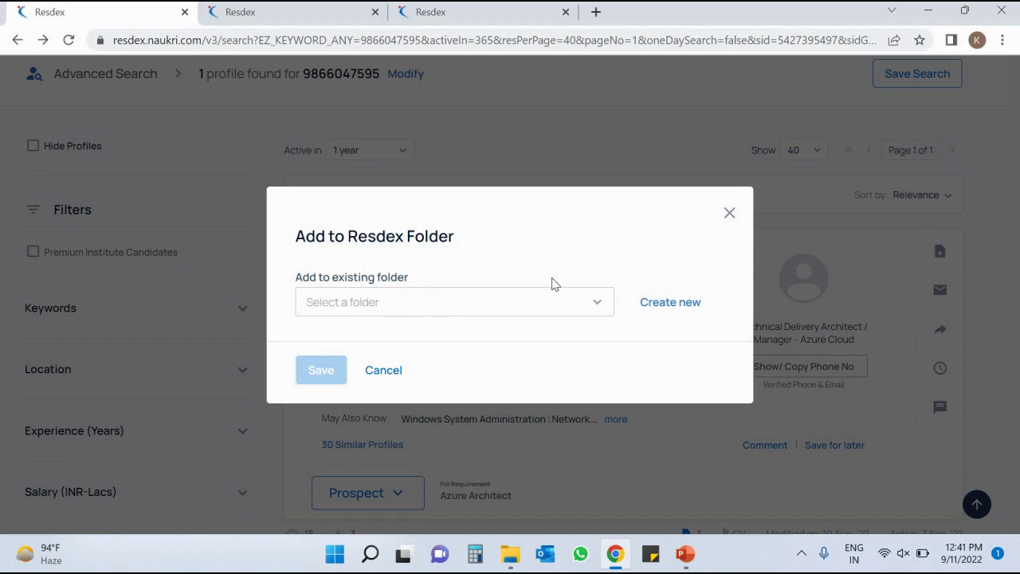
left_click(656, 302)
left_click(488, 268)
type("Arch")
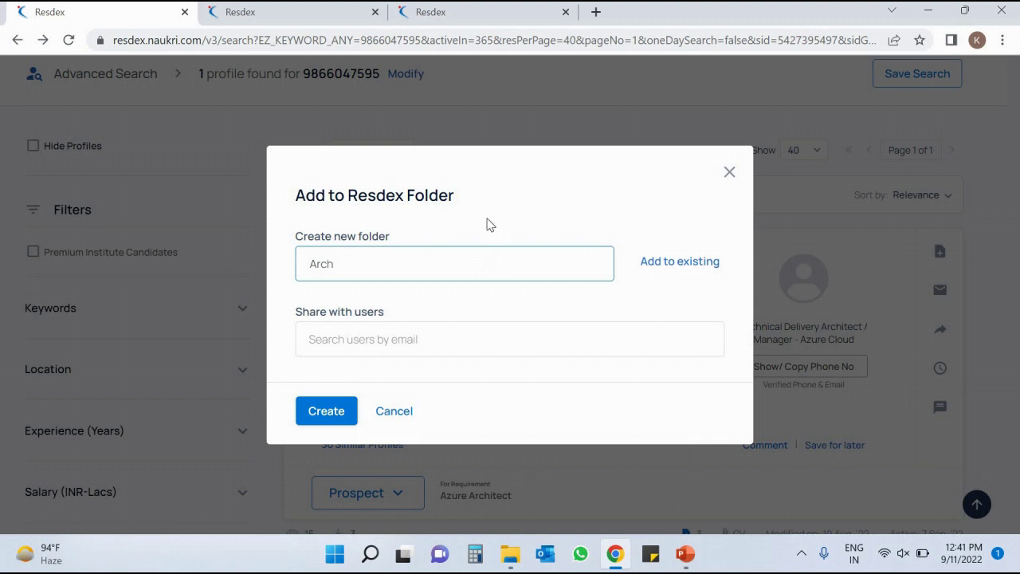
left_click(308, 340)
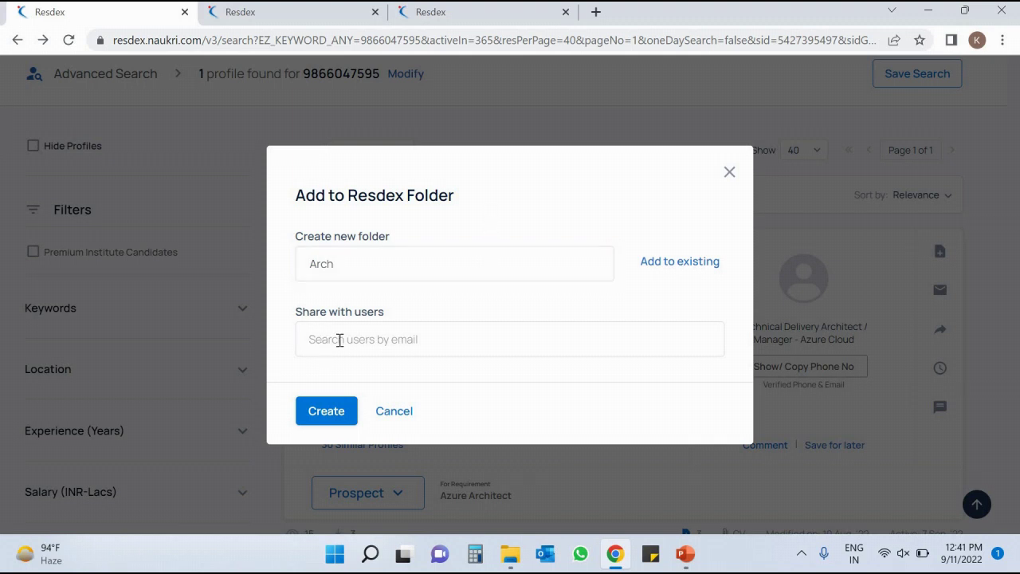
left_click(339, 340)
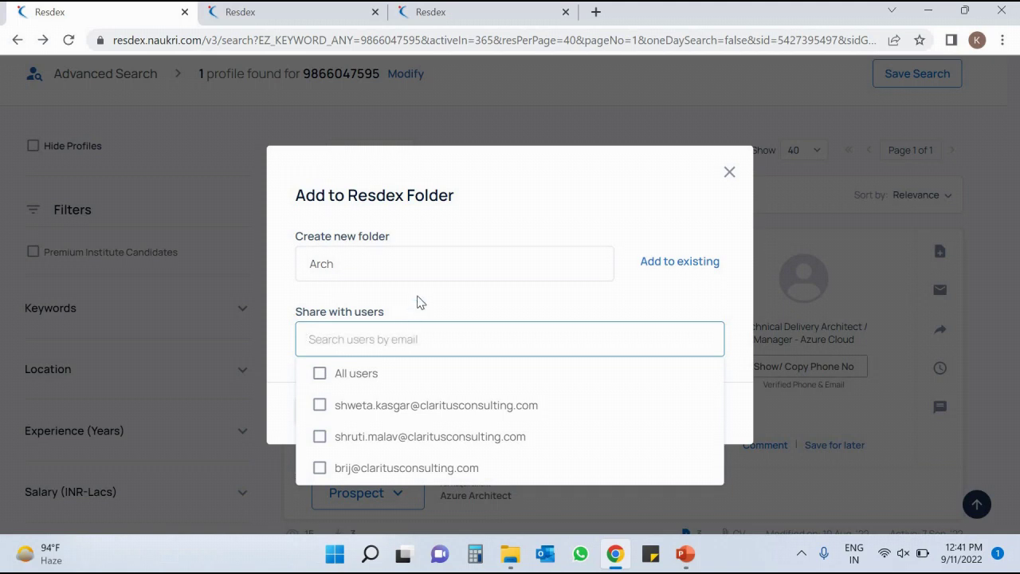
left_click(420, 301)
left_click(378, 343)
left_click(377, 346)
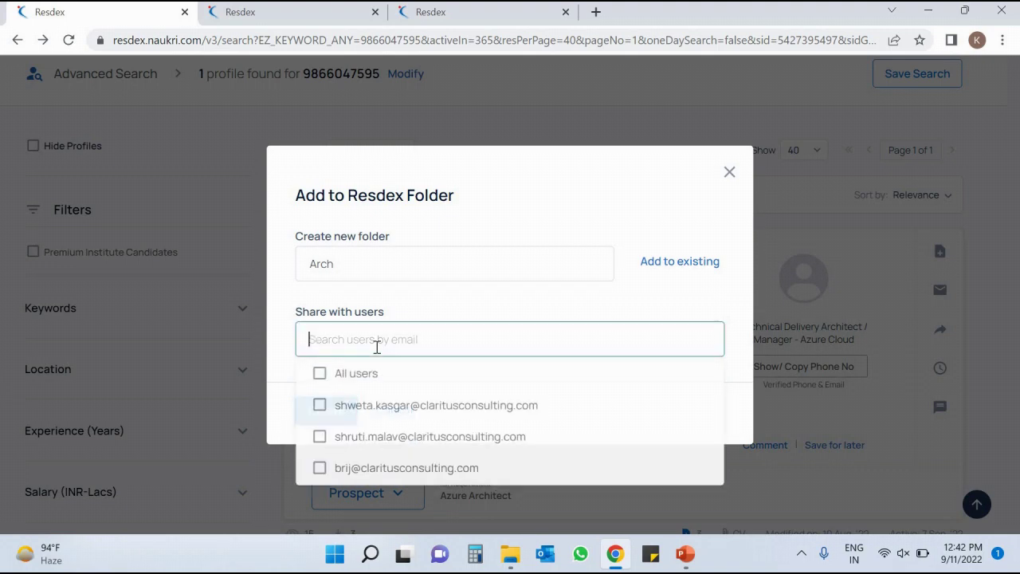
left_click(361, 416)
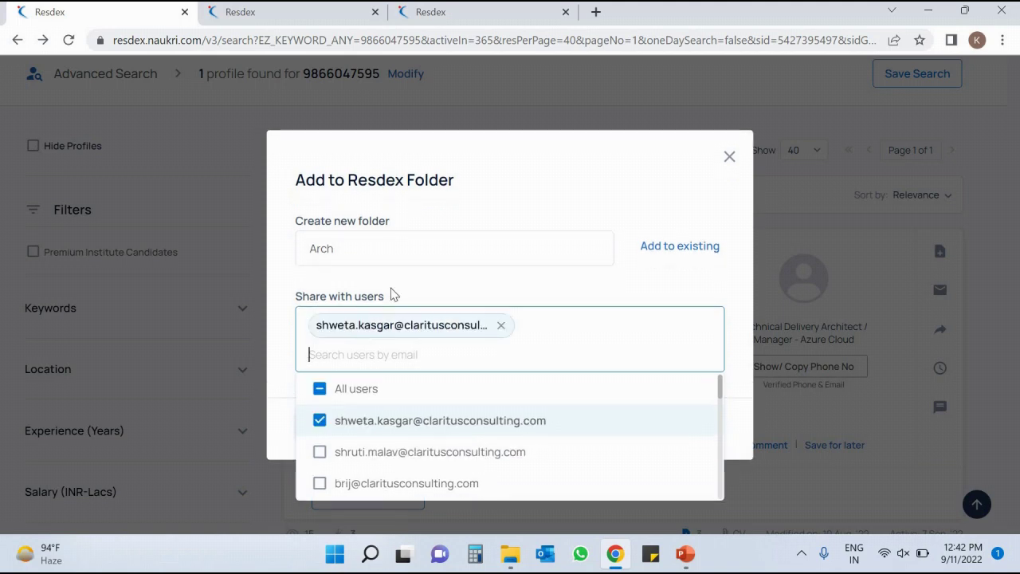
left_click(403, 292)
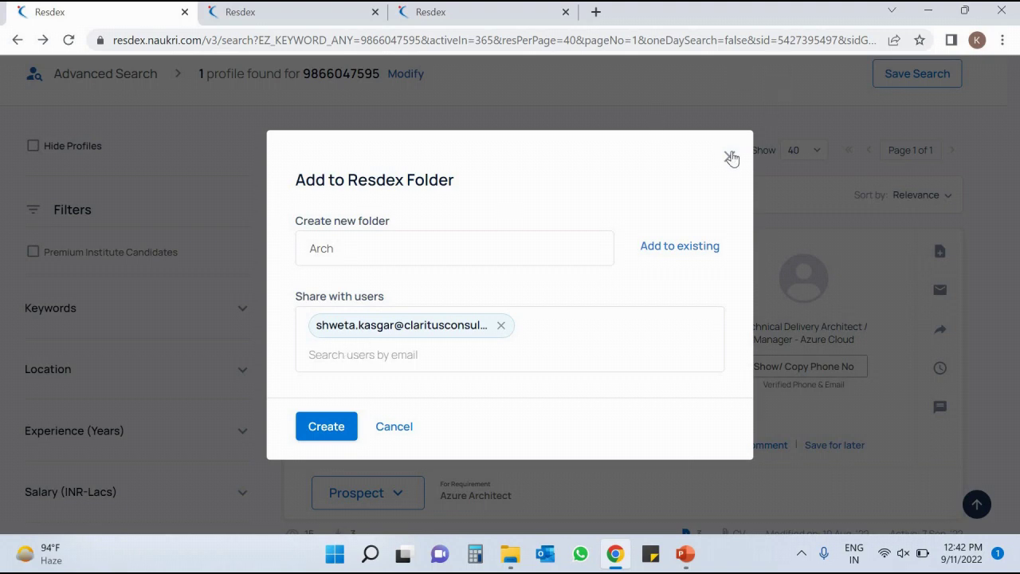
left_click(962, 256)
left_click(942, 252)
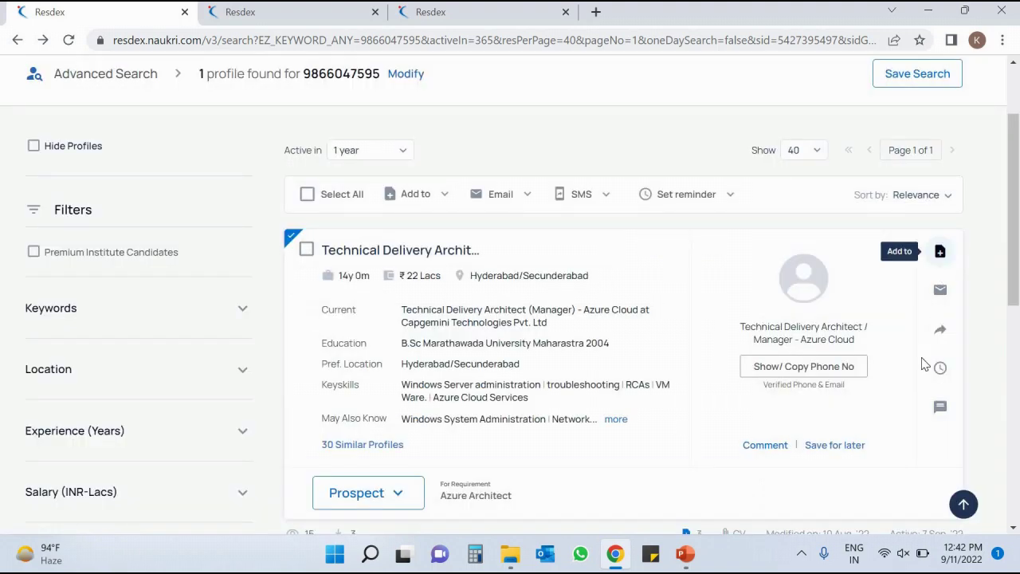
left_click(918, 374)
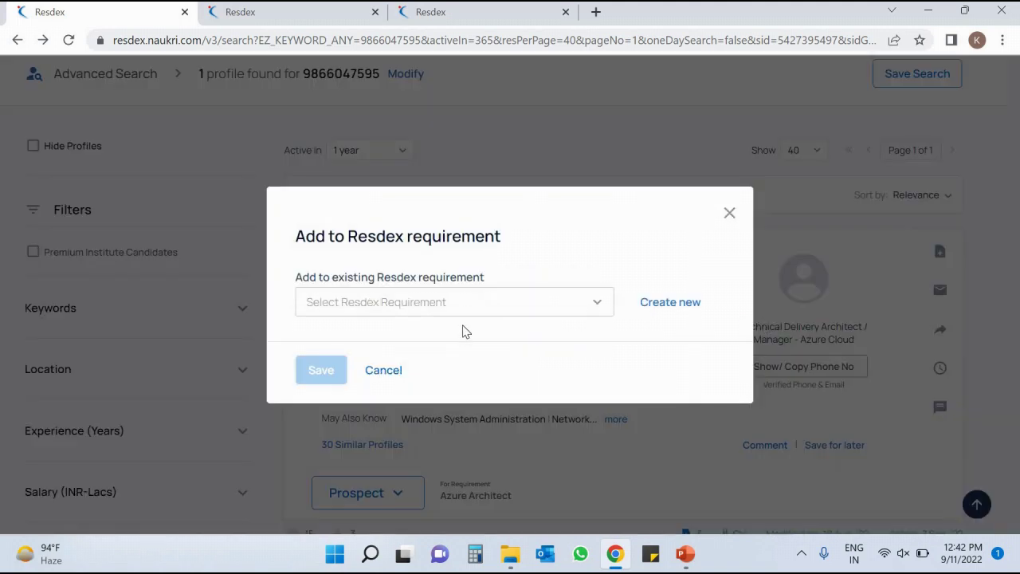
left_click(730, 213)
left_click(939, 254)
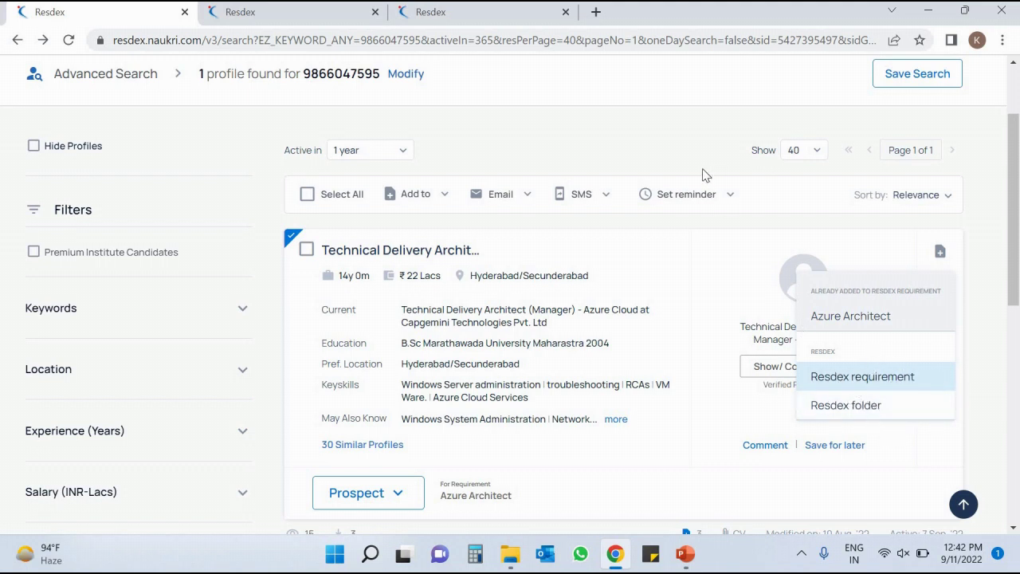
left_click(674, 148)
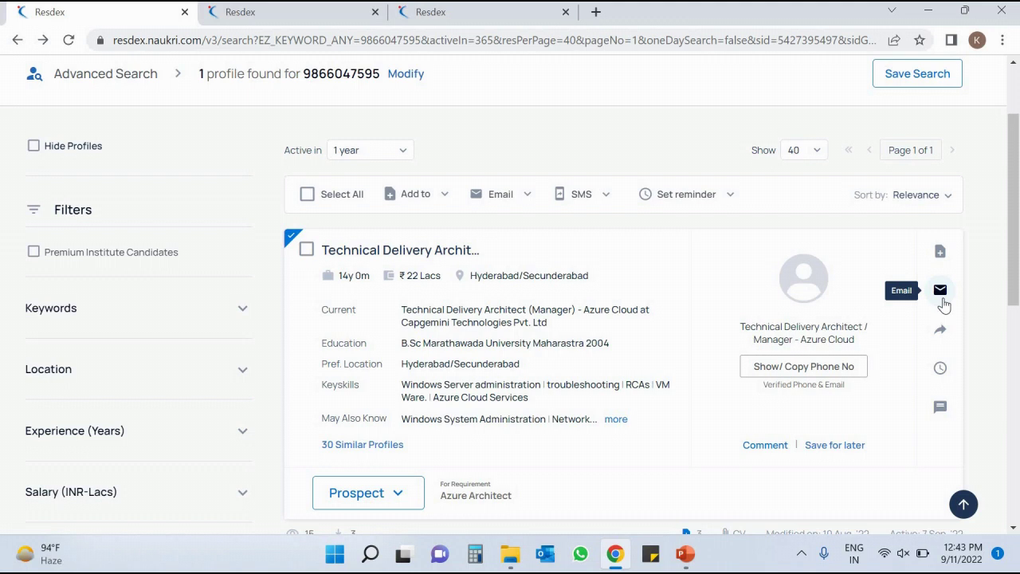
left_click(942, 301)
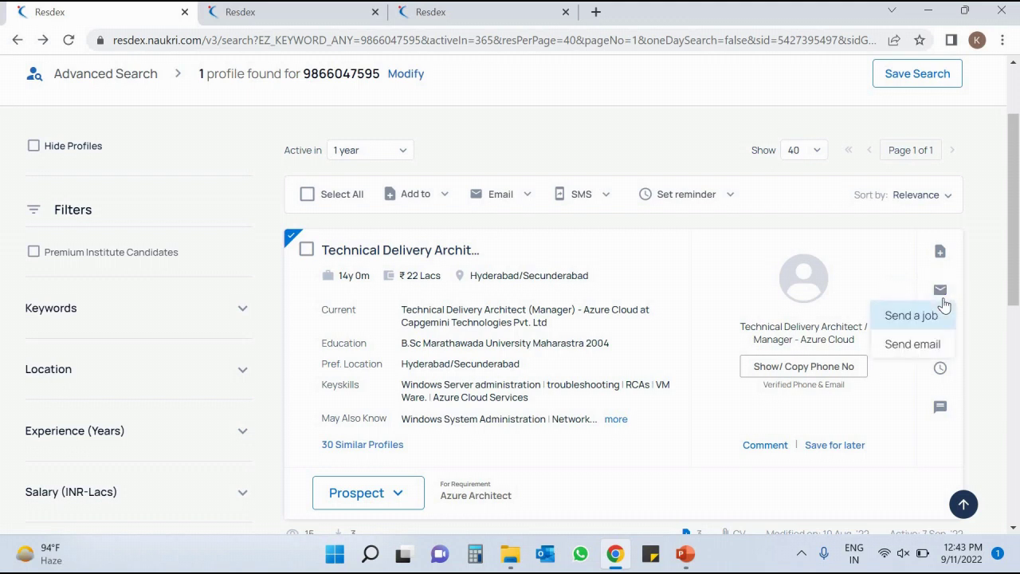
left_click(913, 345)
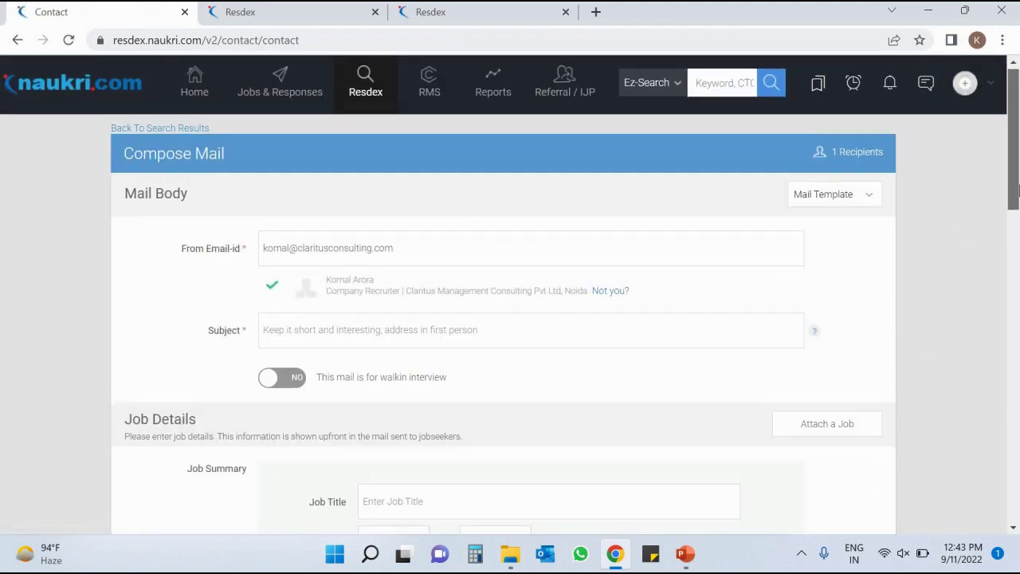
left_click_drag(1018, 156, 1019, 199)
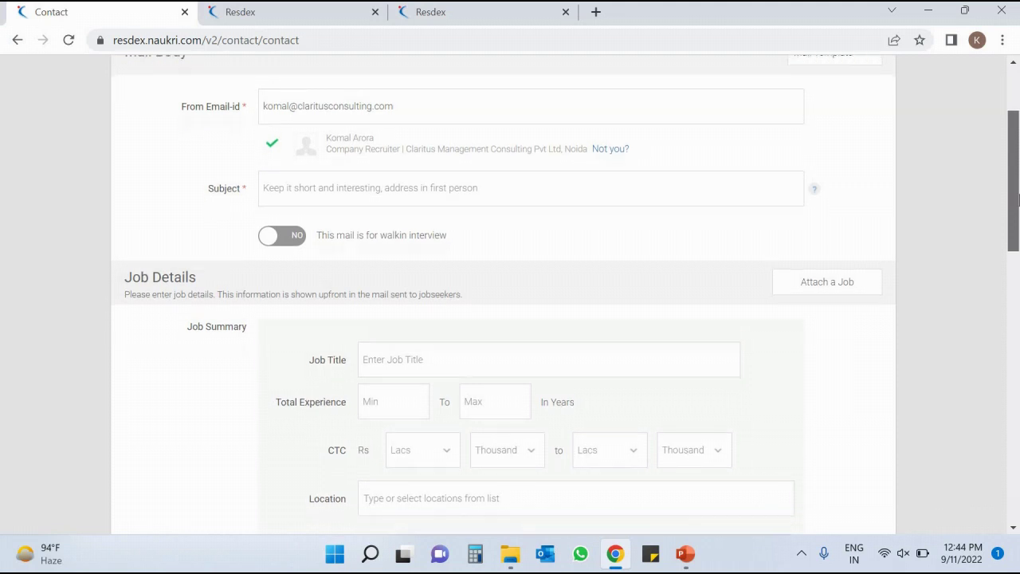
left_click_drag(1018, 322, 1006, 421)
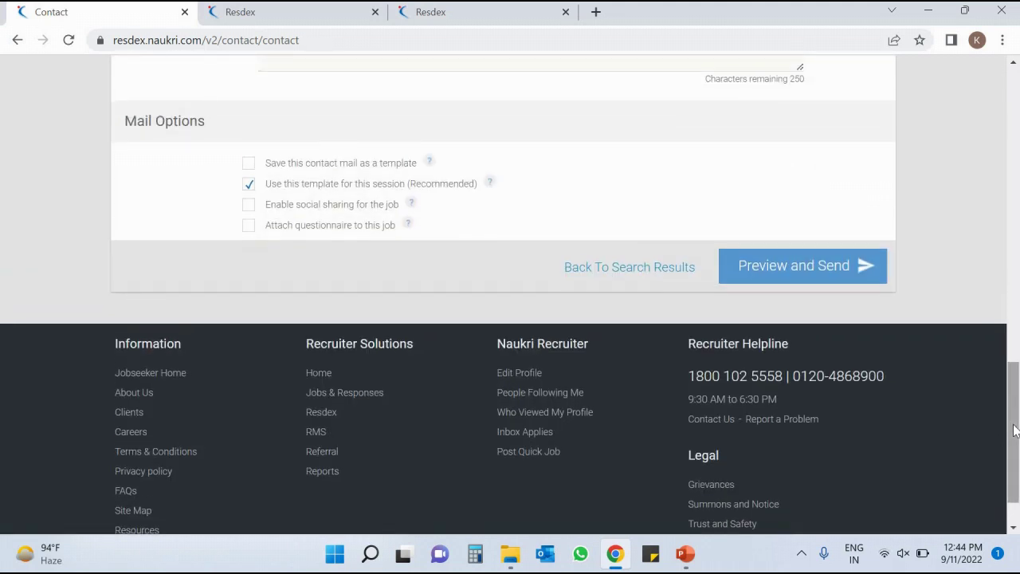
left_click_drag(1014, 431, 1011, 152)
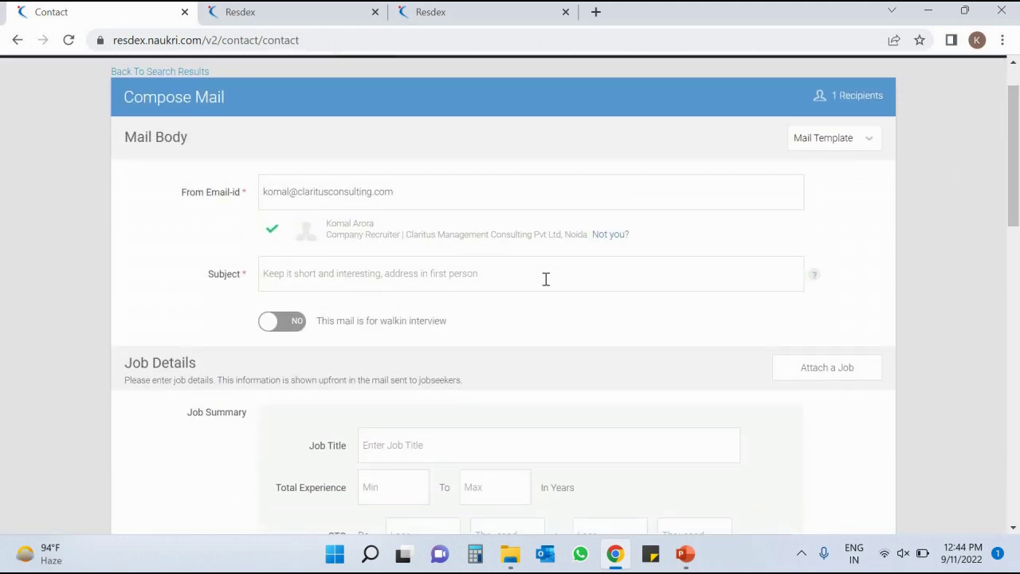
left_click(546, 279)
scroll(383, 217, "down", 3)
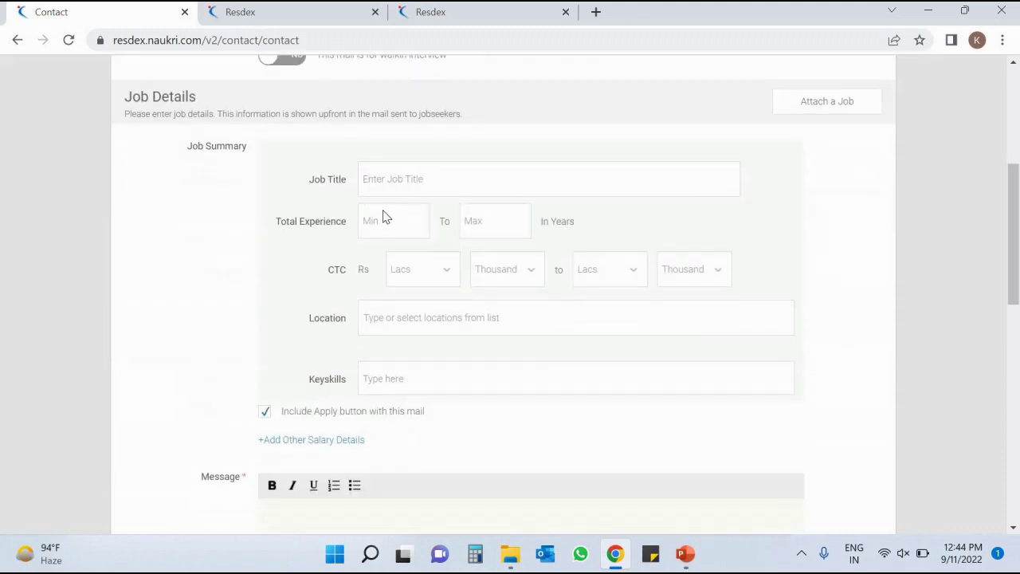
left_click(374, 219)
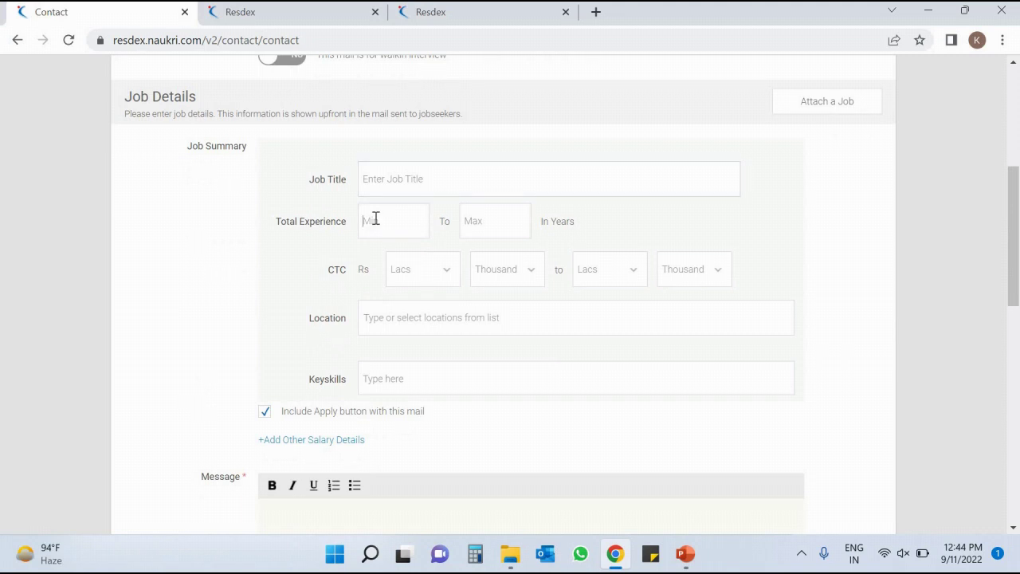
left_click(410, 178)
left_click(415, 268)
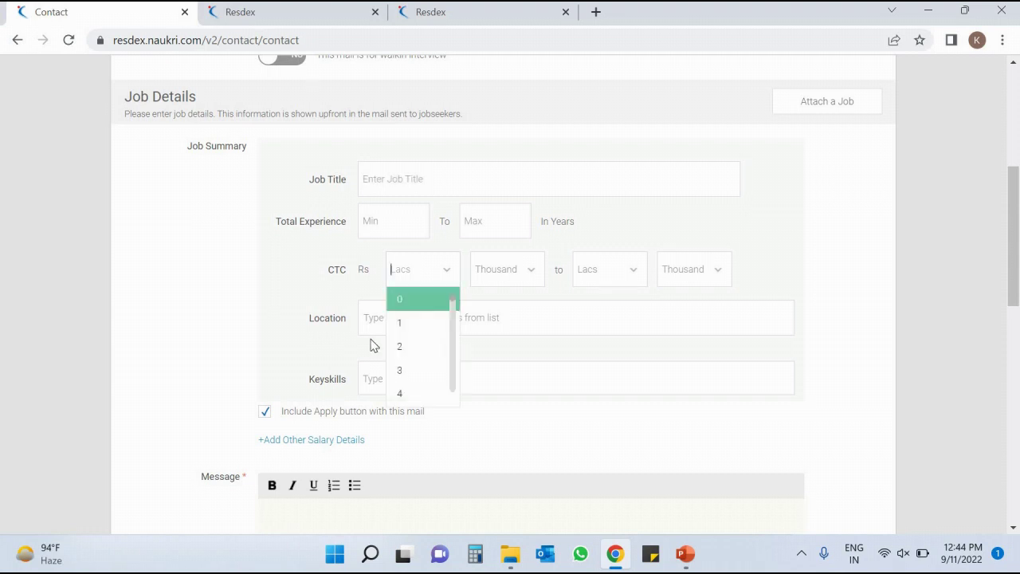
left_click(374, 326)
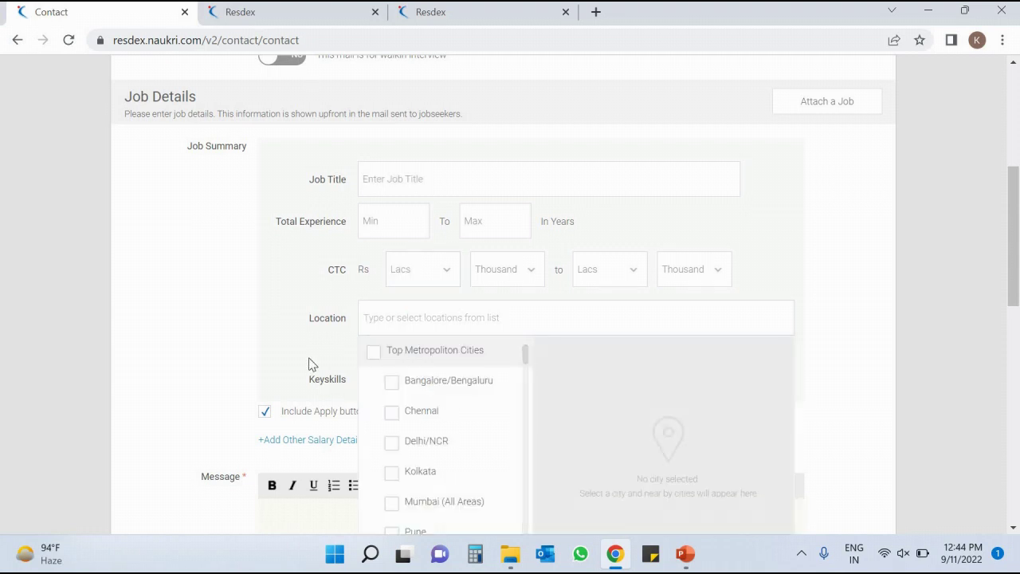
left_click(310, 365)
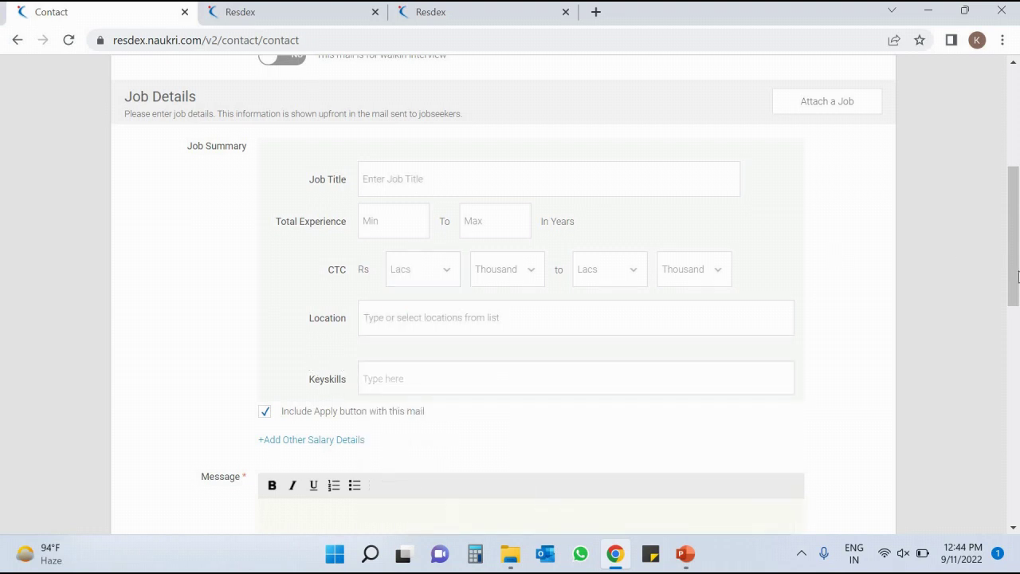
left_click(1015, 383)
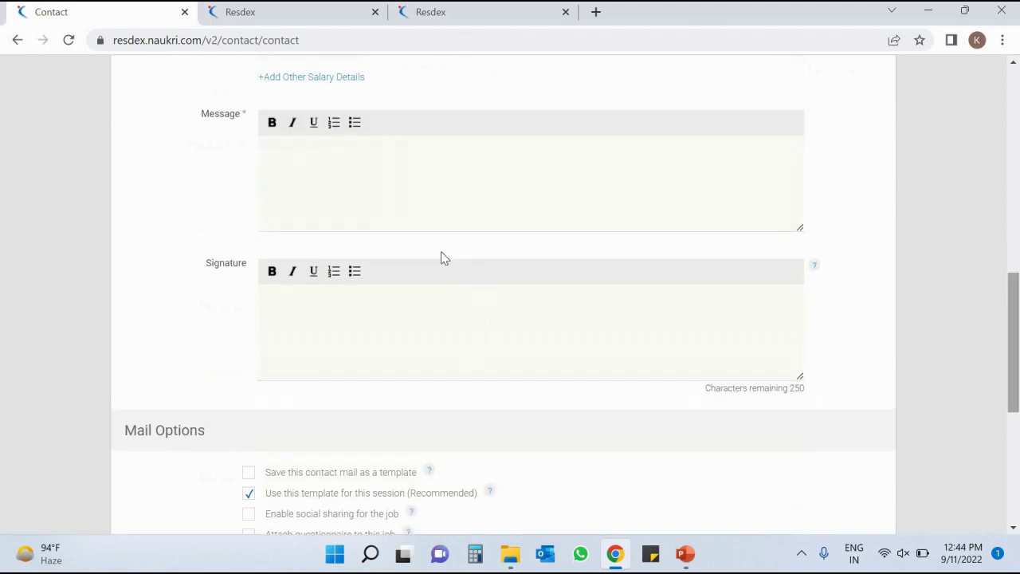
left_click(380, 193)
left_click(339, 319)
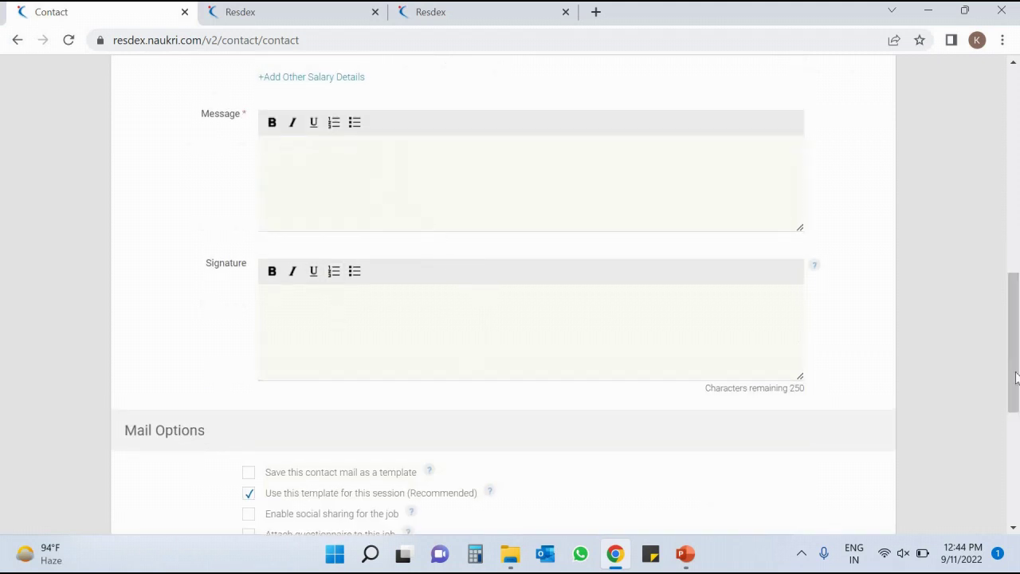
left_click(1017, 453)
scroll(945, 401, "up", 2)
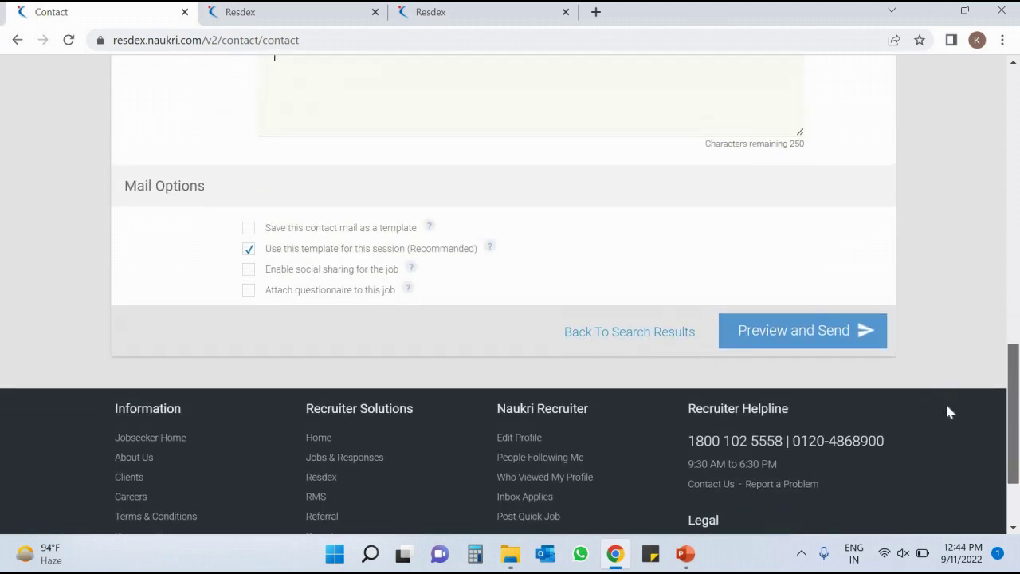
scroll(959, 438, "down", 2)
scroll(961, 443, "up", 1)
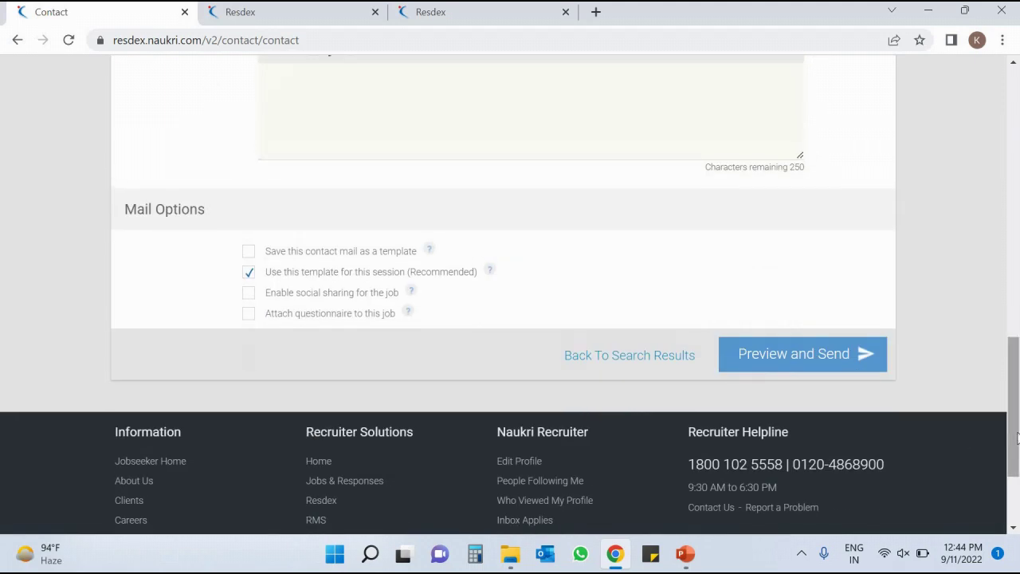
Review the Compose Mail form's missing-subject warning, then go back to the search results.
left_click_drag(1017, 437, 1018, 134)
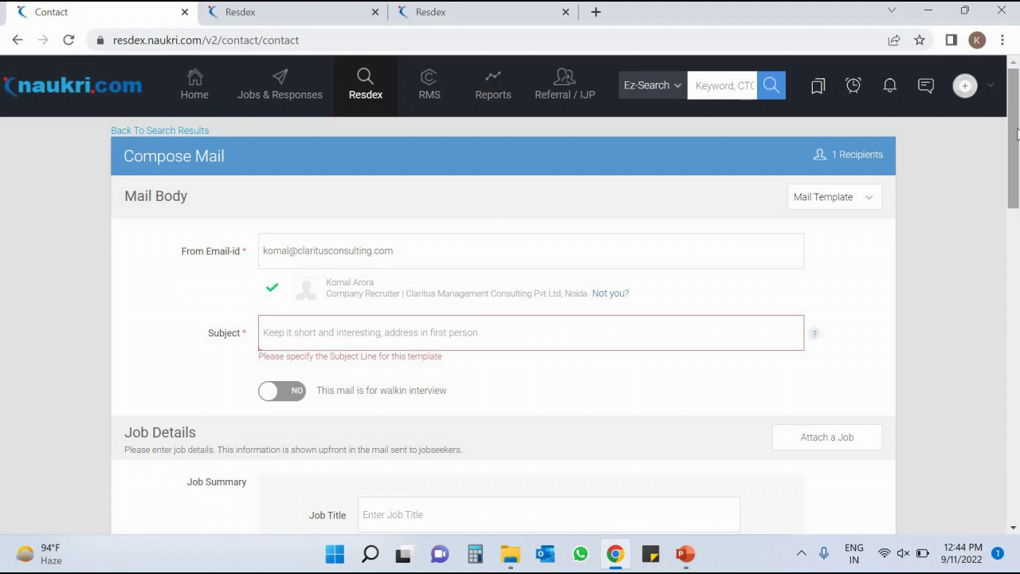
scroll(1017, 159, "down", 2)
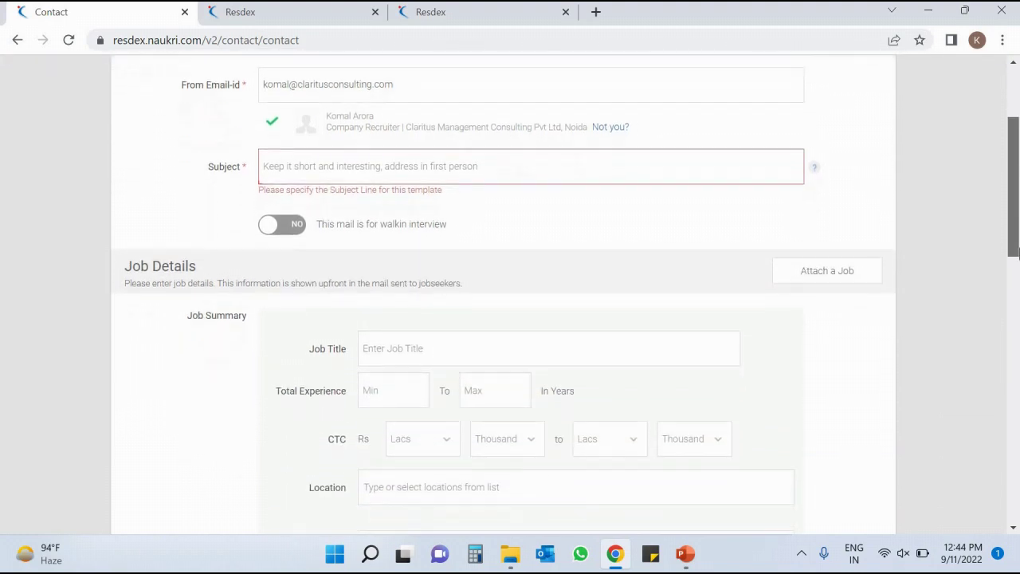
scroll(1018, 252, "down", 5)
scroll(1017, 263, "up", 6)
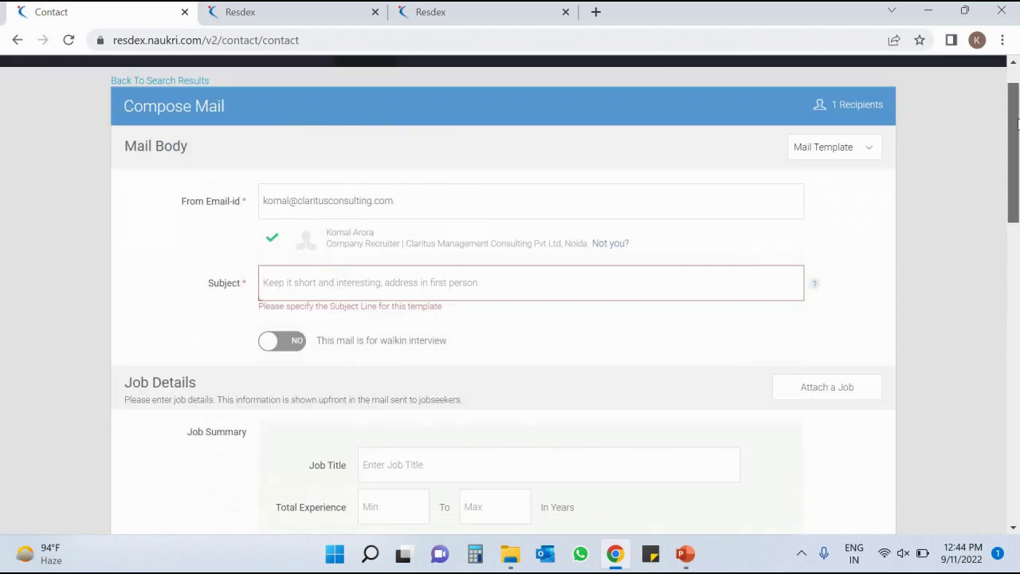
scroll(1017, 121, "up", 1)
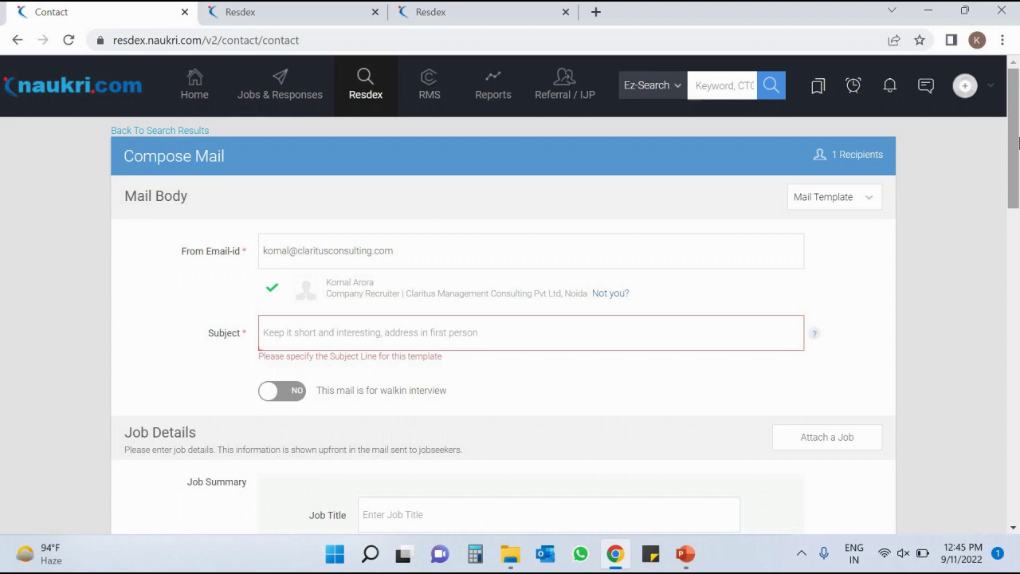
scroll(1019, 141, "down", 1)
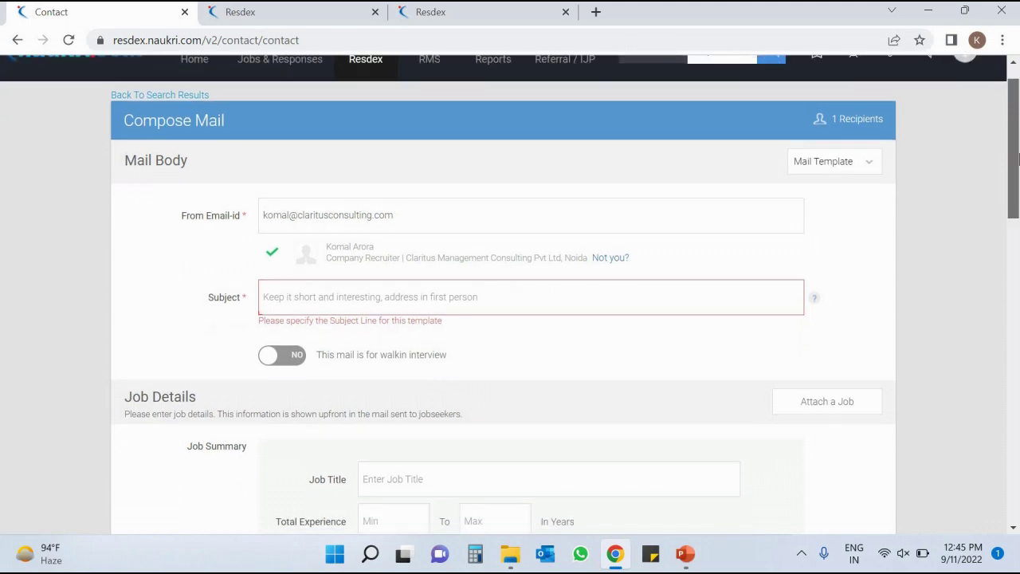
scroll(1019, 342, "down", 15)
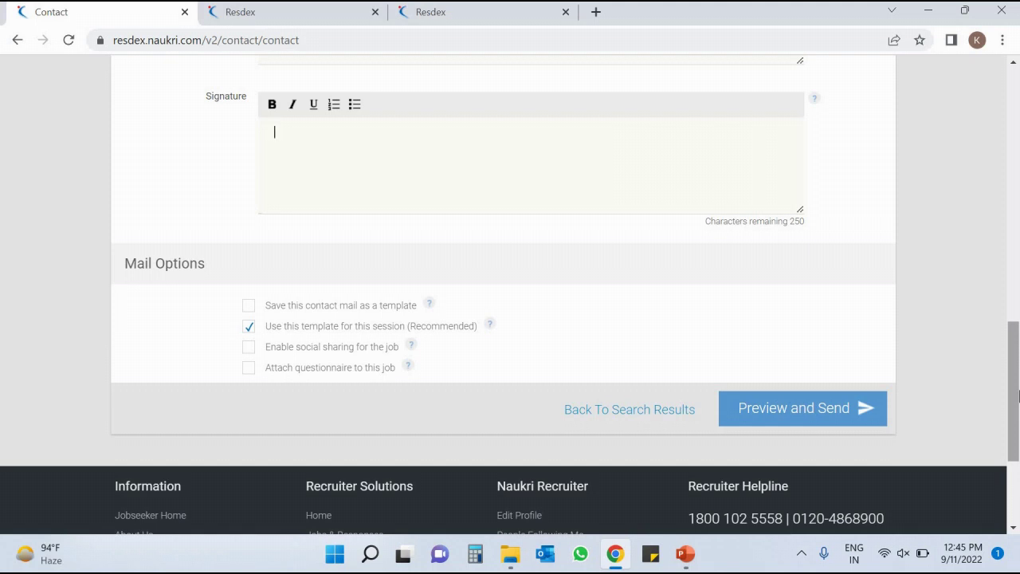
left_click(1018, 209)
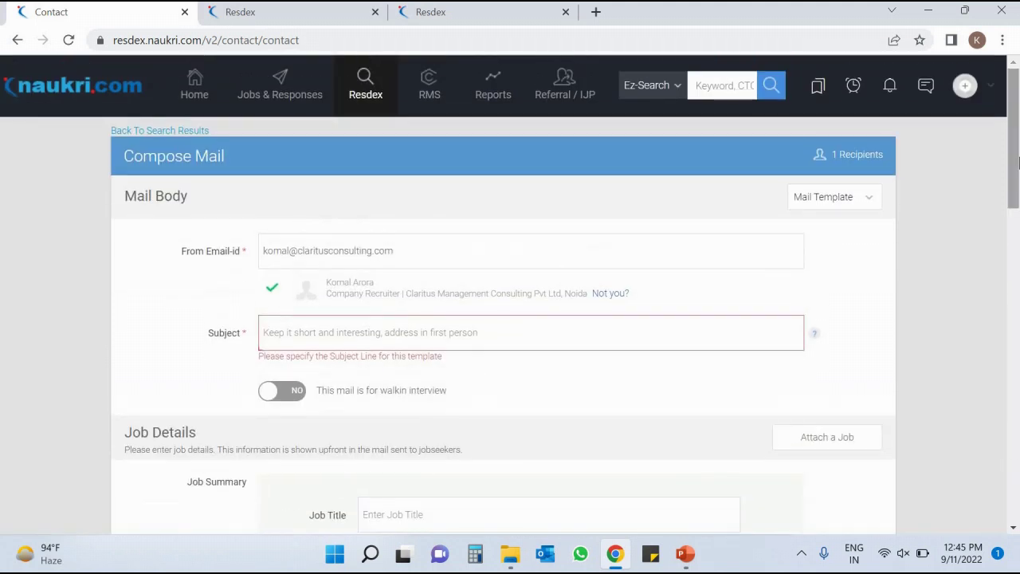
scroll(1019, 209, "down", 2)
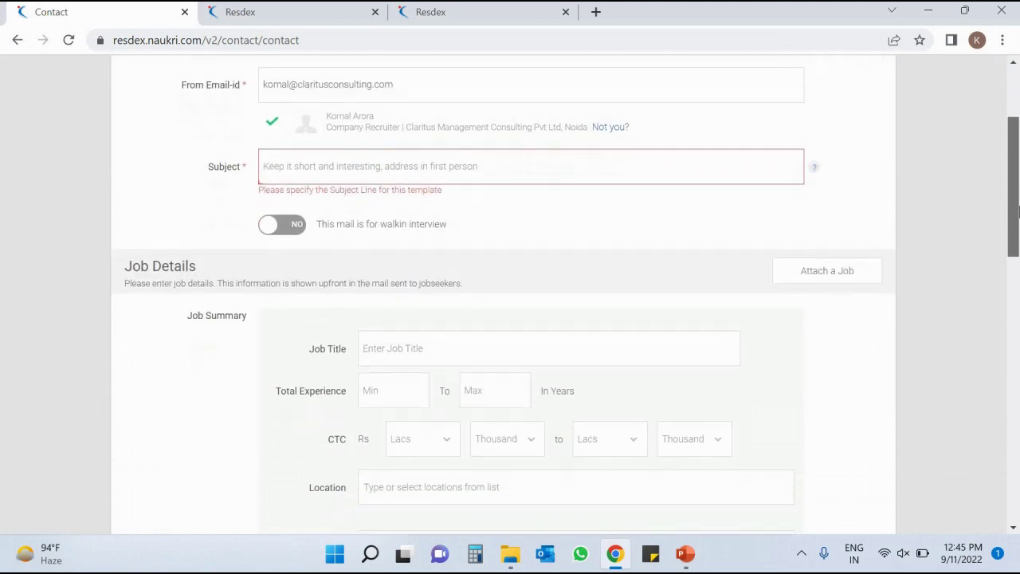
left_click_drag(1018, 231, 1018, 156)
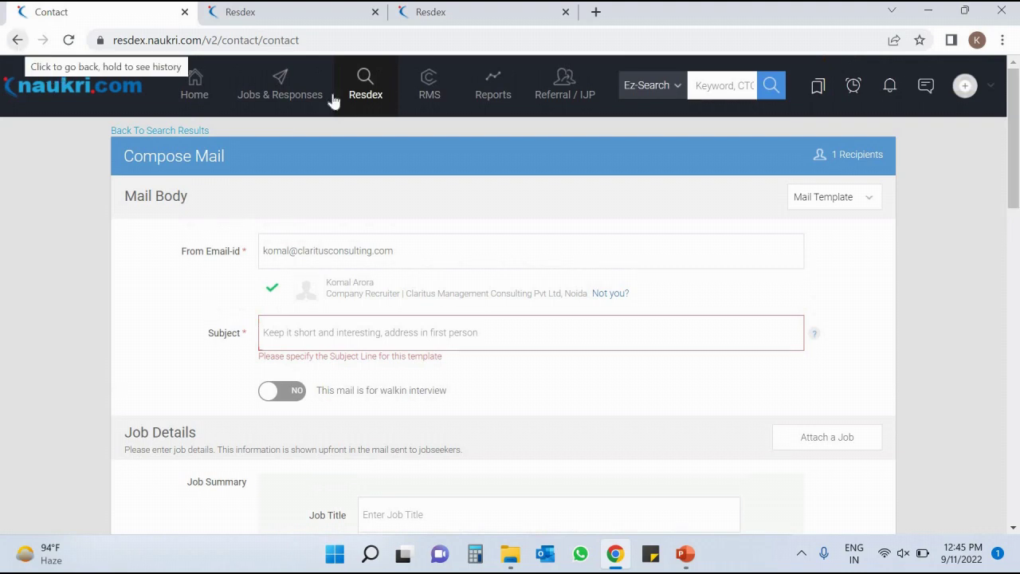
mouse_move(1018, 140)
left_mouse_down()
mouse_move(1018, 431)
mouse_move(1018, 118)
left_mouse_up()
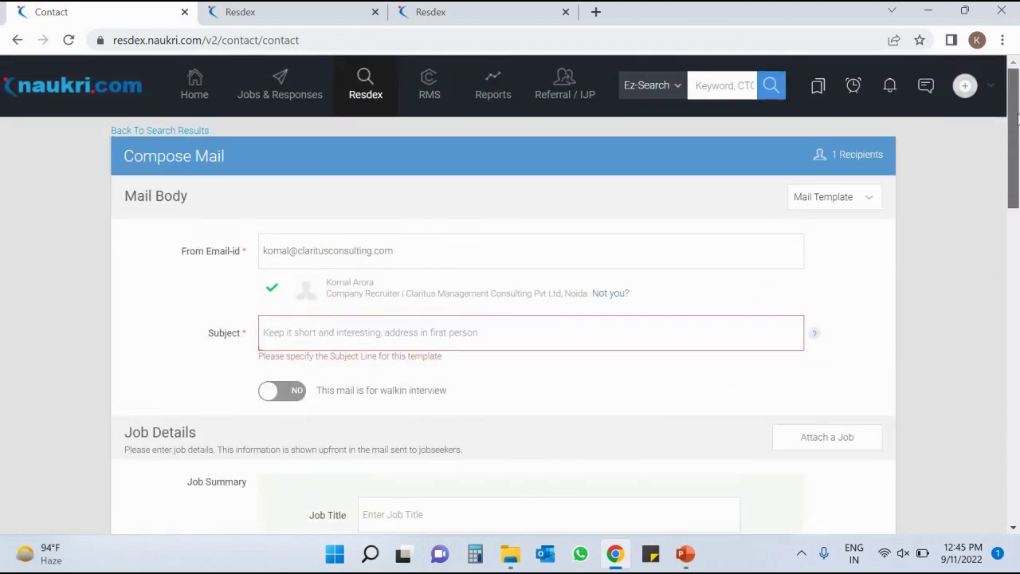
left_click(16, 41)
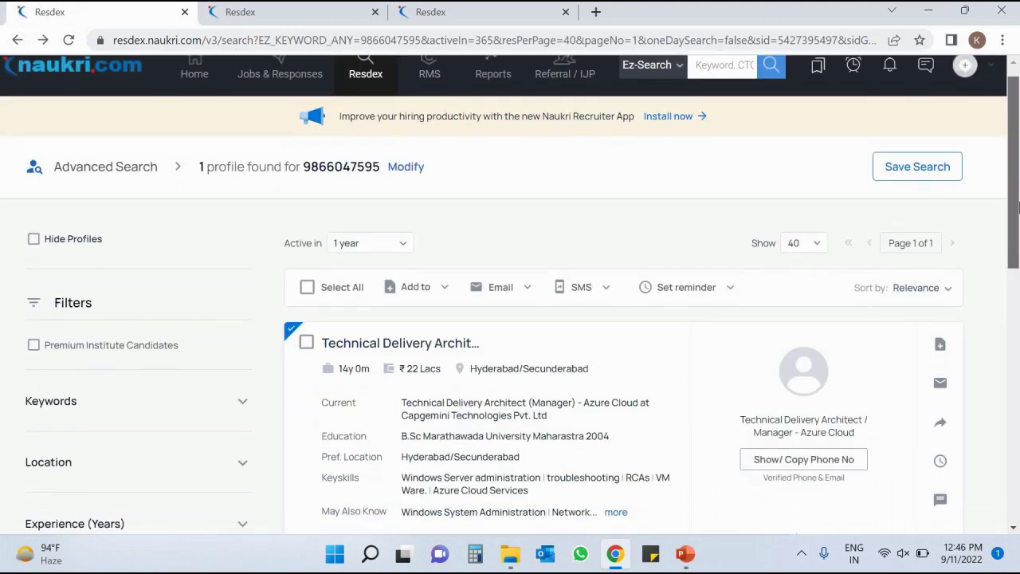
scroll(962, 260, "down", 2)
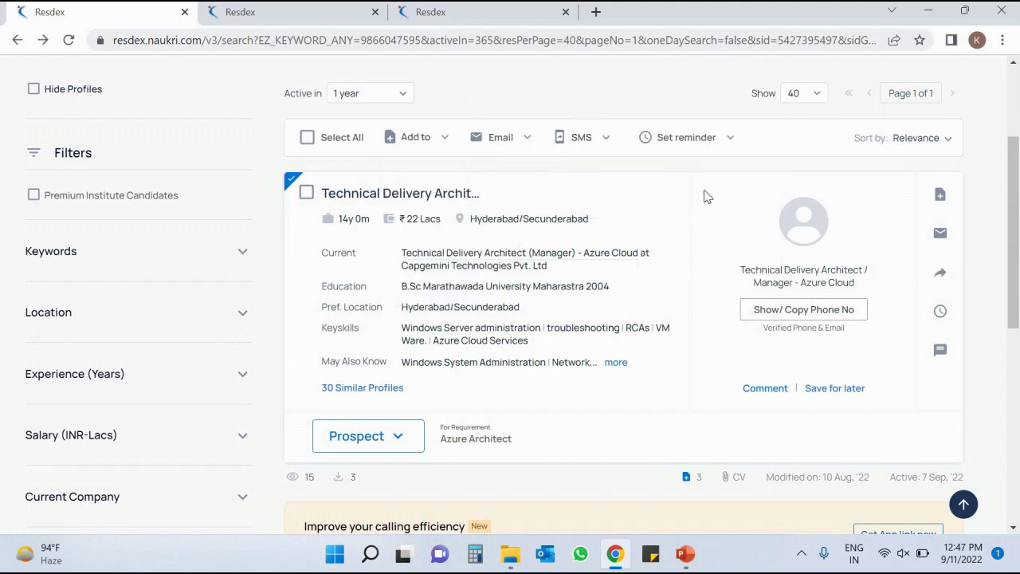
Open the Forward CV form, enter the recipient's e-mail address and review the subject line.
left_click(943, 272)
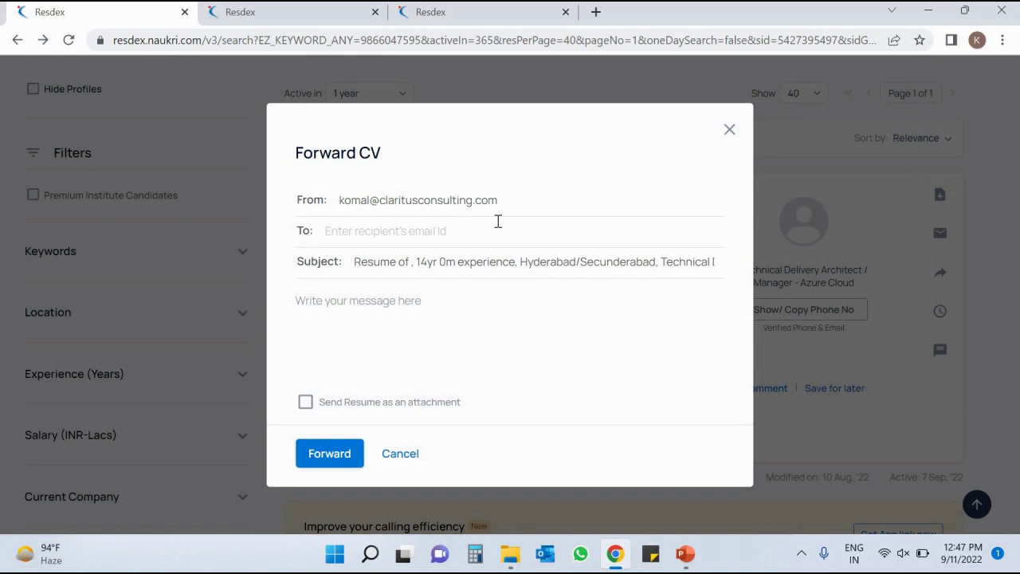
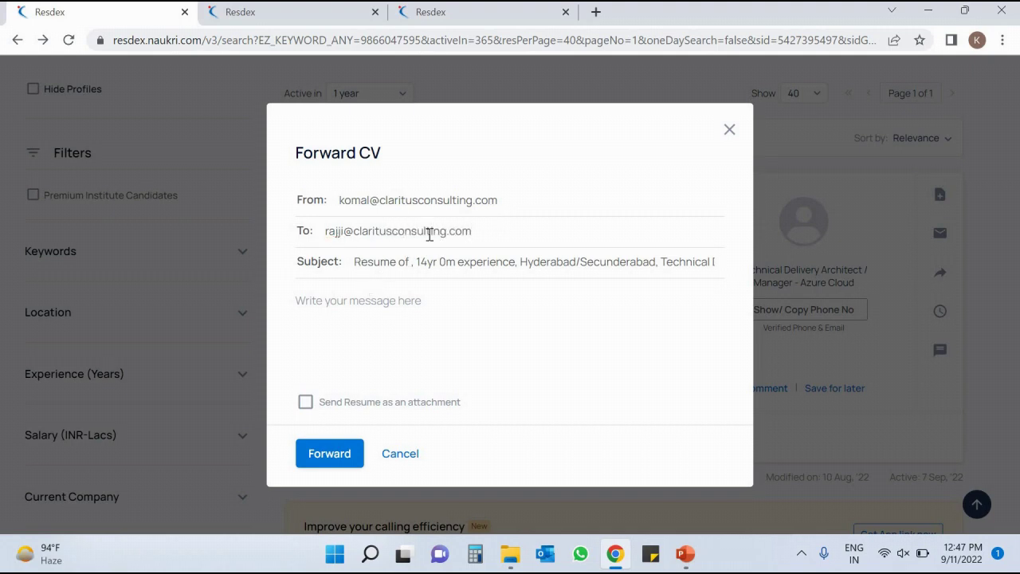
triple_click(325, 231)
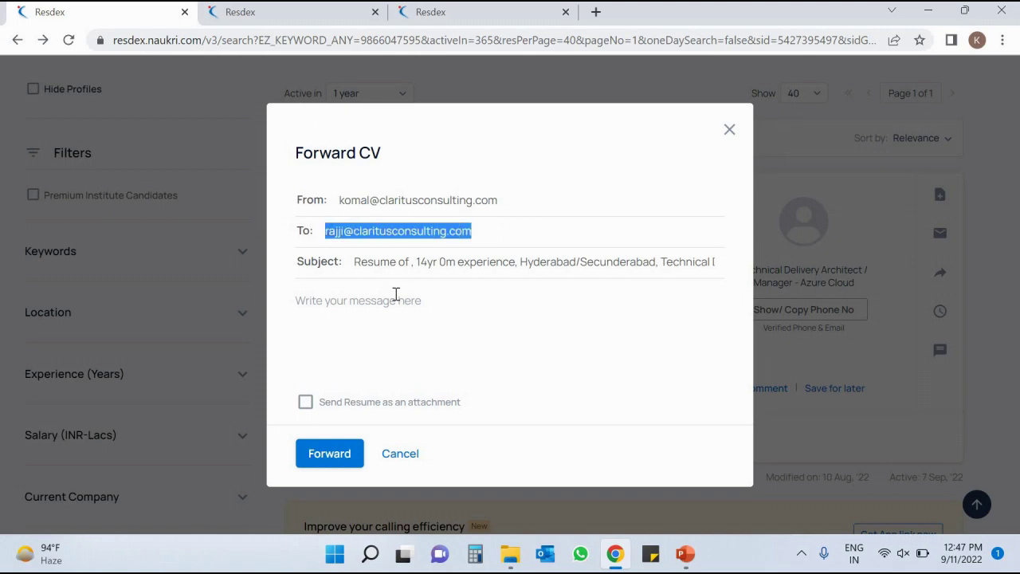
left_click(368, 261)
left_click(398, 263, "shift")
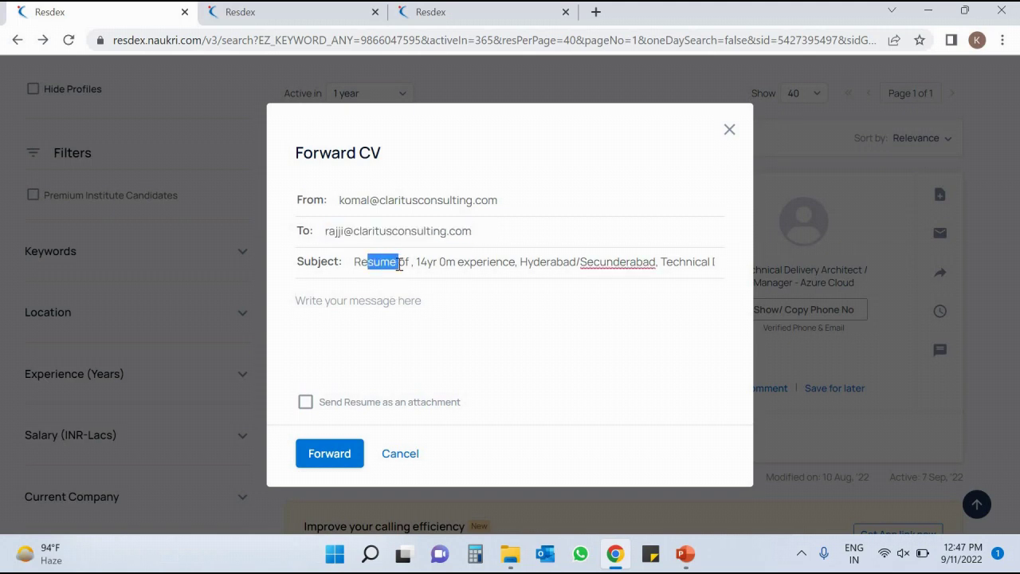
left_click(382, 310)
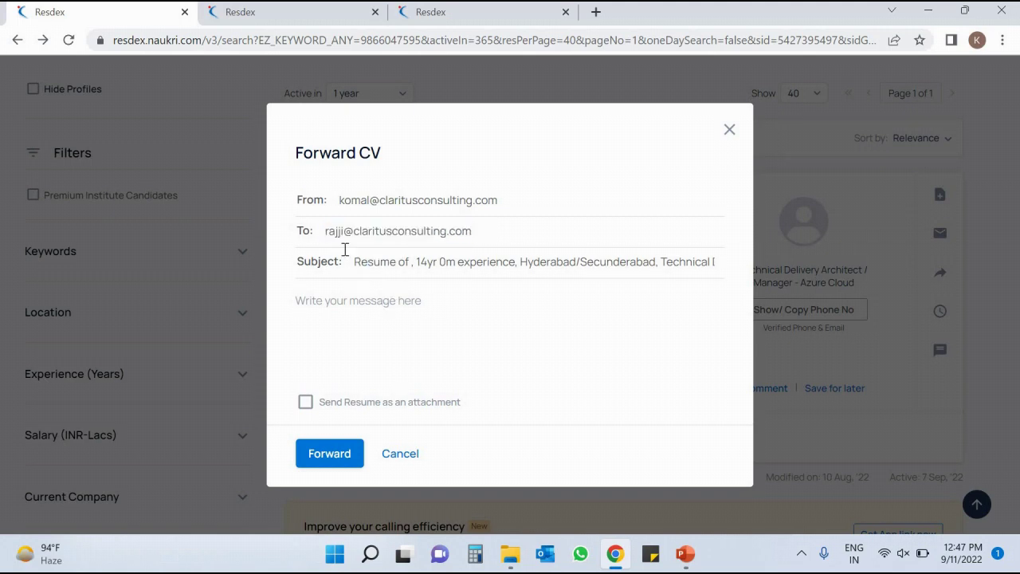
left_click_drag(356, 261, 449, 265)
left_click(449, 264)
left_click(651, 262)
key("Right")
key("Right")
key("Right")
key("Right")
key("Right")
key("Right")
key("Right")
key("Right")
key("Right")
key("Right")
key("Right")
key("Right")
key("Right")
key("Right")
key("Right")
key("Right")
key("Right")
key("Right")
key("Right")
key("Right")
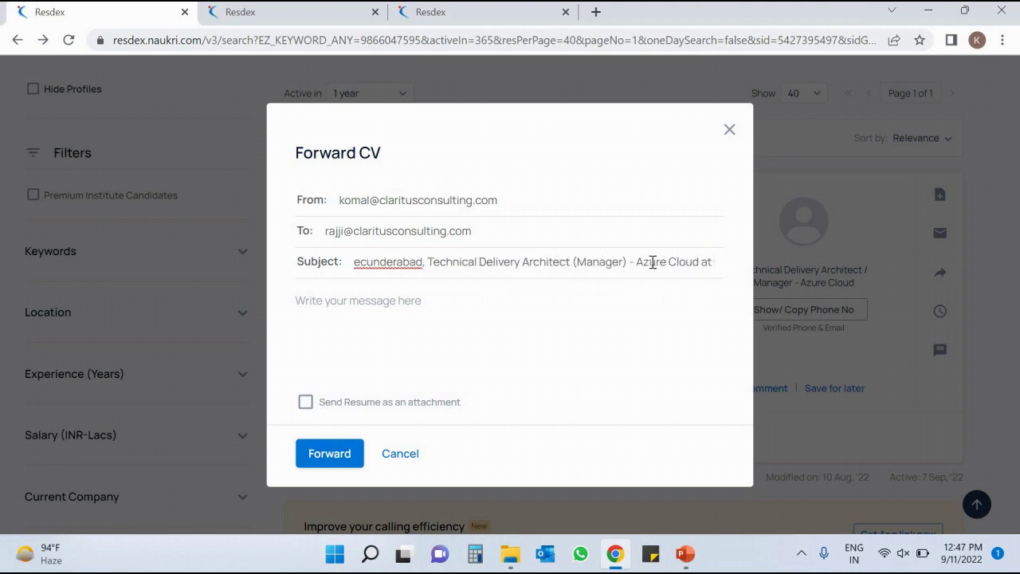
Greet the recipient by name, add 'This cv is related to backend developer.' and attach the resume.
left_click(366, 288)
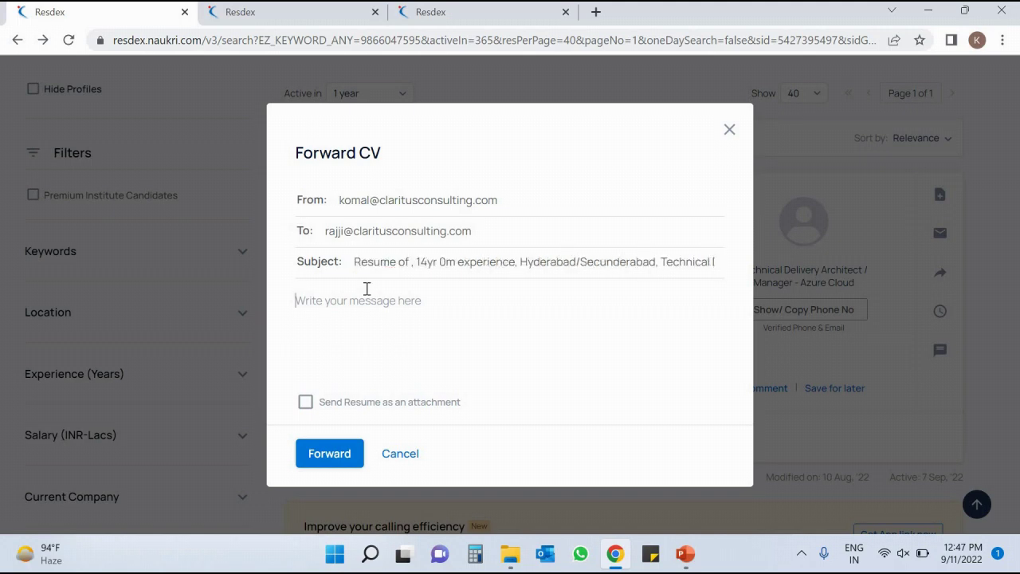
type("hi")
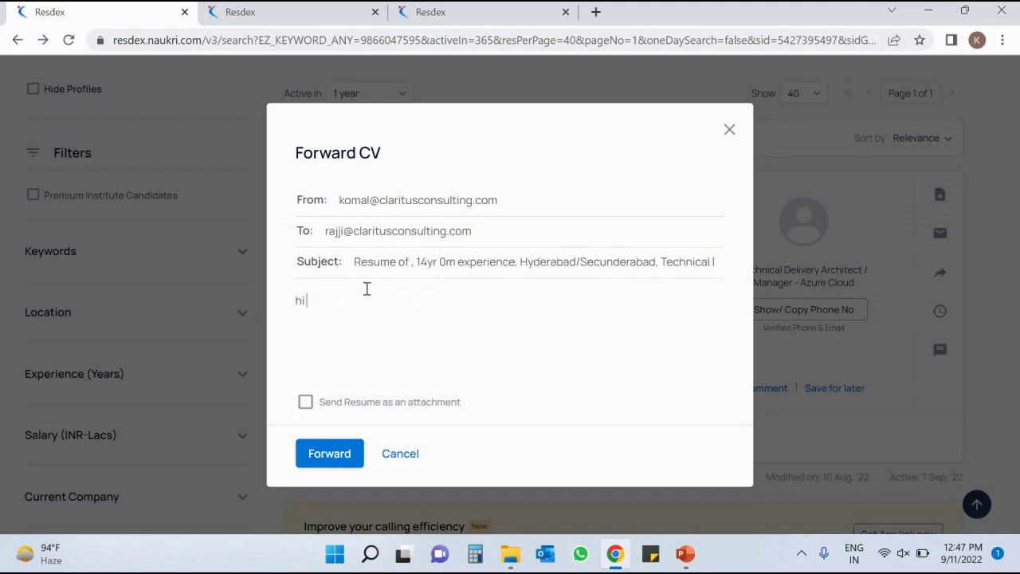
key("BackSpace")
key("BackSpace")
type("Hi Rajji,")
key("Return")
type("This cb i")
key("BackSpace")
key("BackSpace")
key("BackSpace")
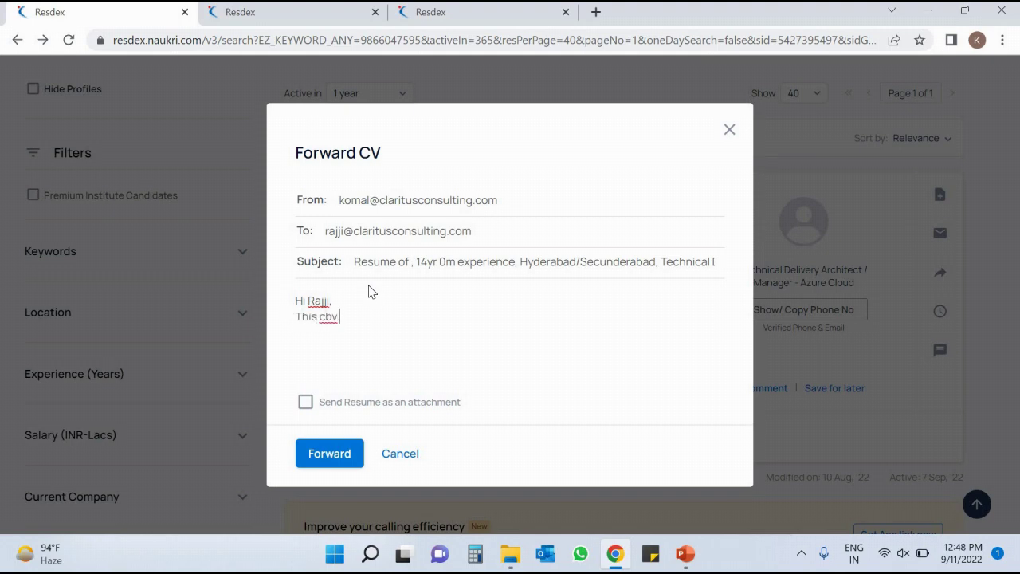
type("v is related to backend de")
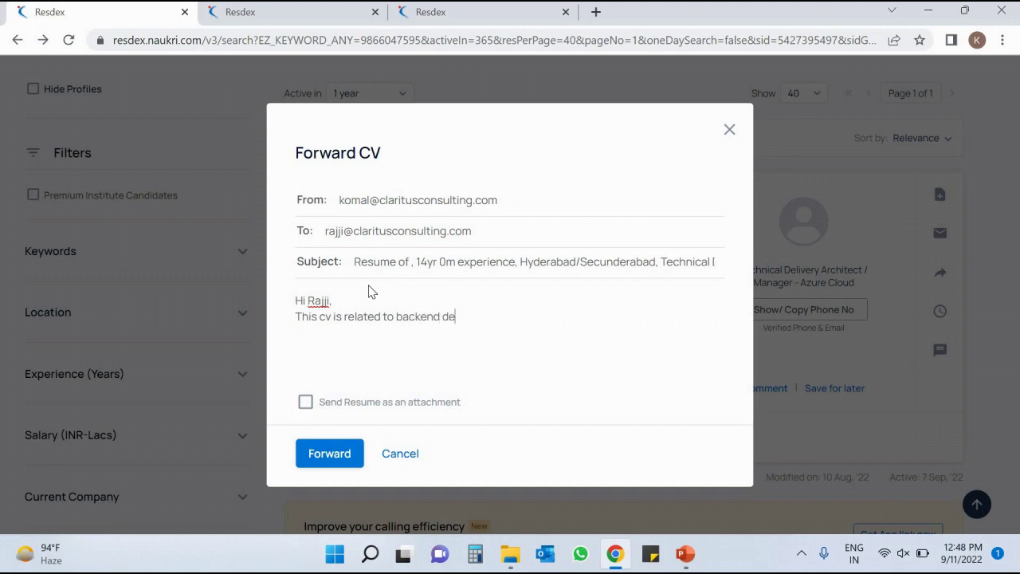
type("veloper.")
left_click(306, 404)
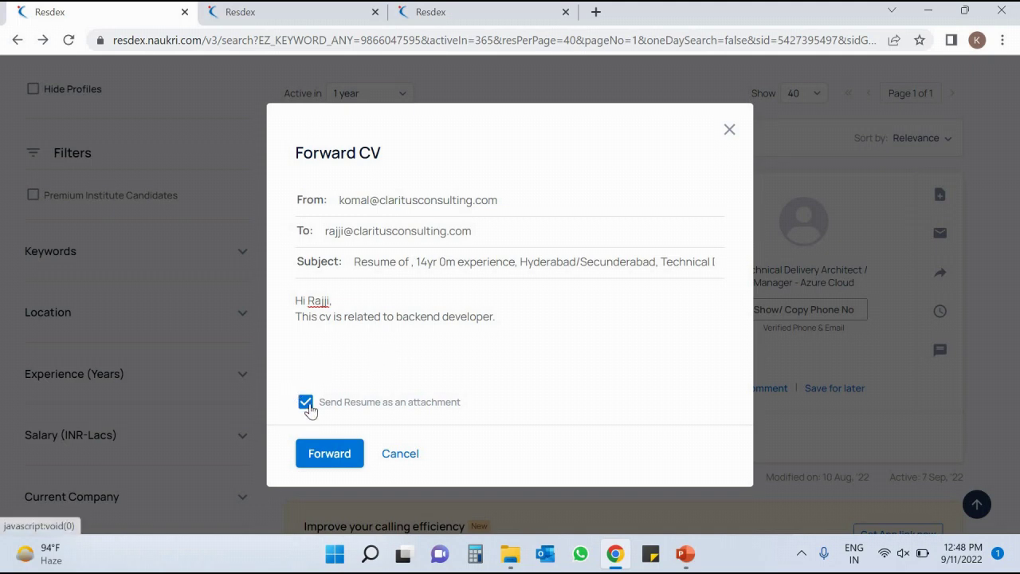
Forward the CV with its note and resume attachment.
left_click(329, 451)
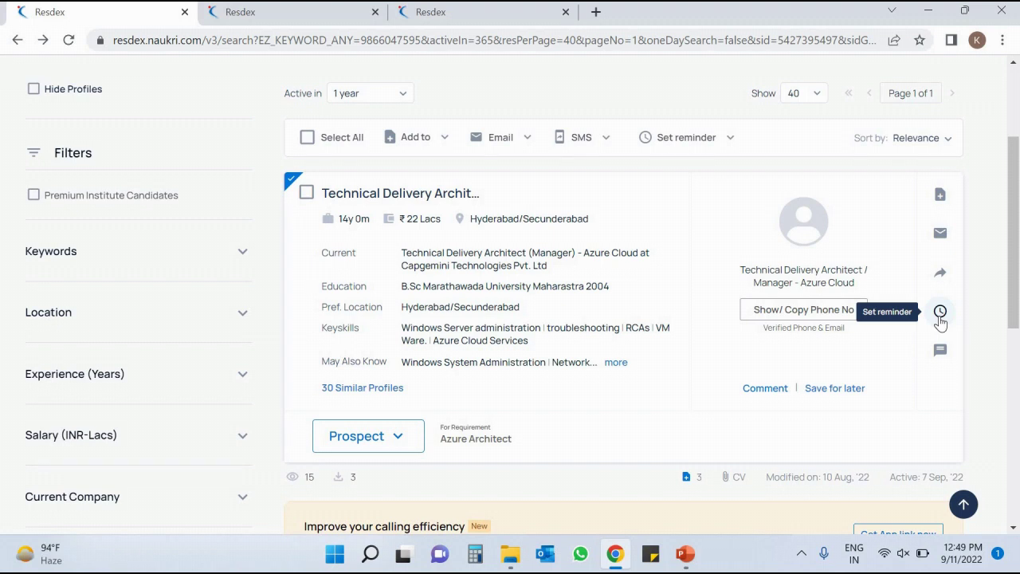
Set a 'For sending JD' reminder described 'For sending JD' for 03:03 PM.
left_click(940, 313)
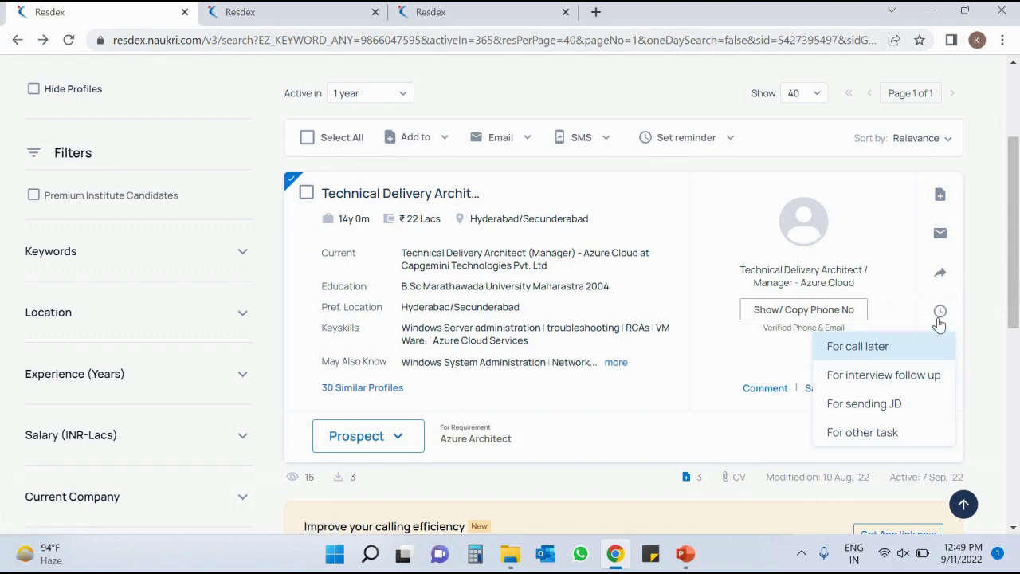
left_click(864, 403)
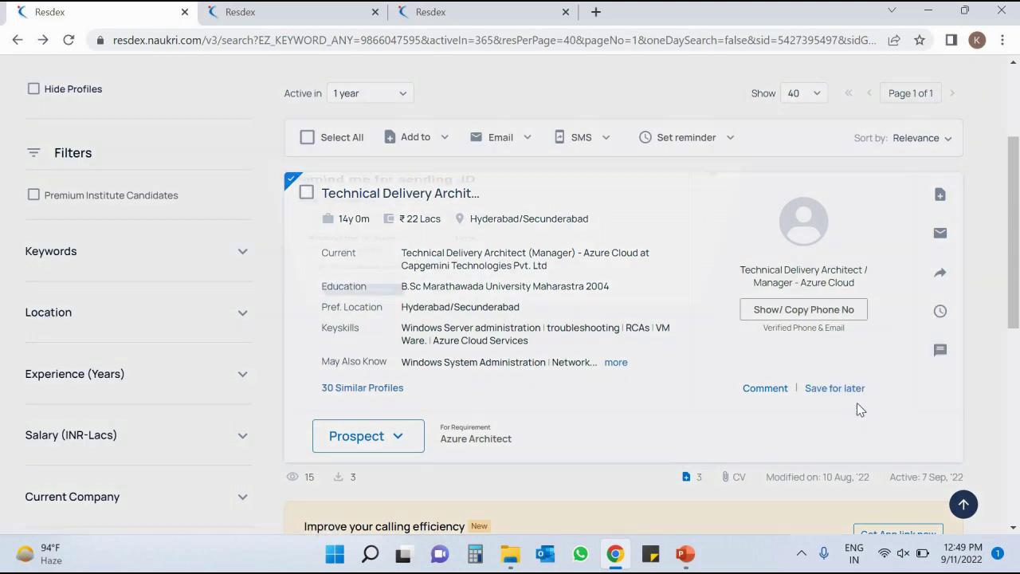
left_click(431, 253)
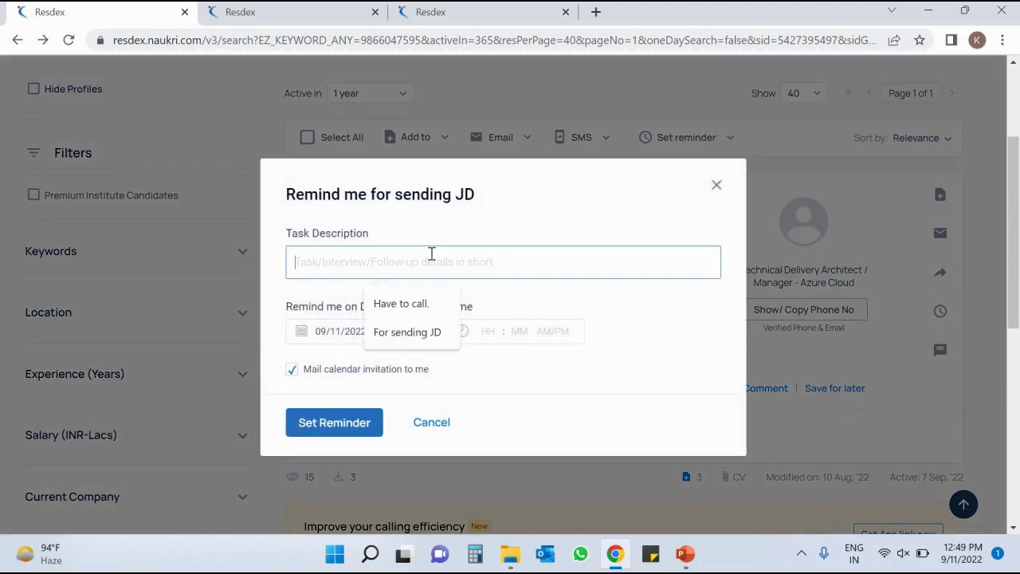
type("Fo")
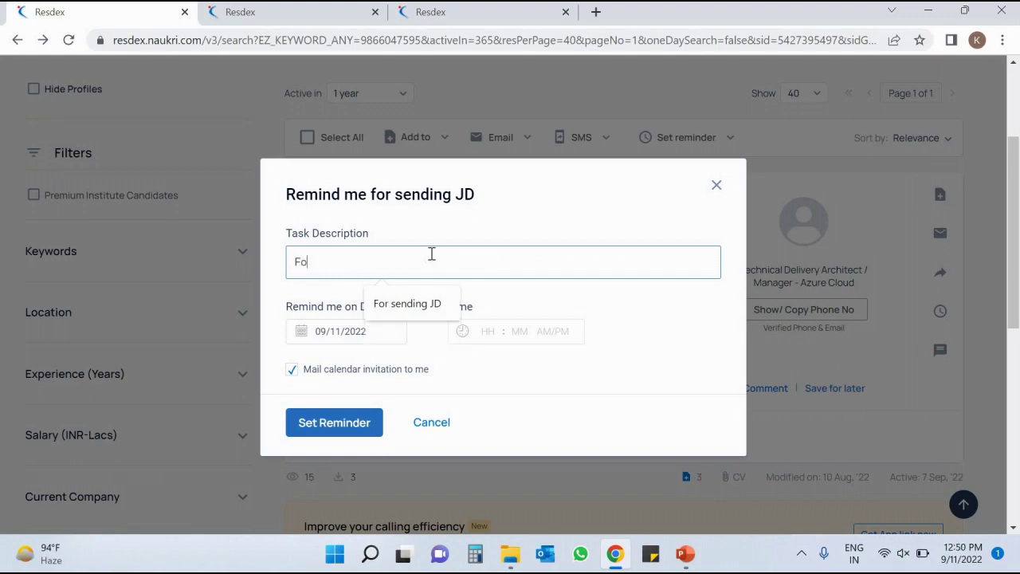
type("r sending JD")
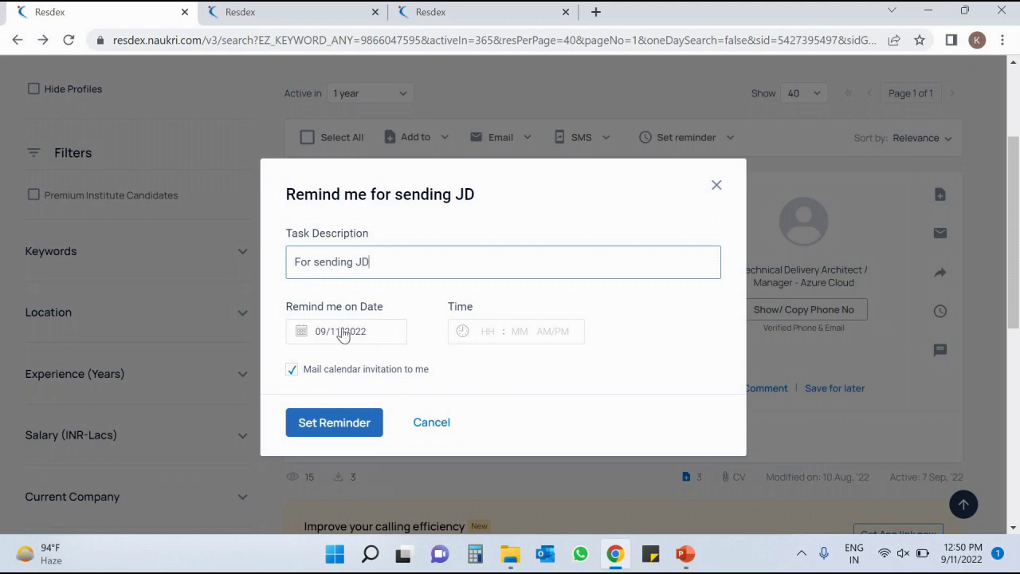
left_click(496, 331)
left_click(499, 409)
left_click(534, 333)
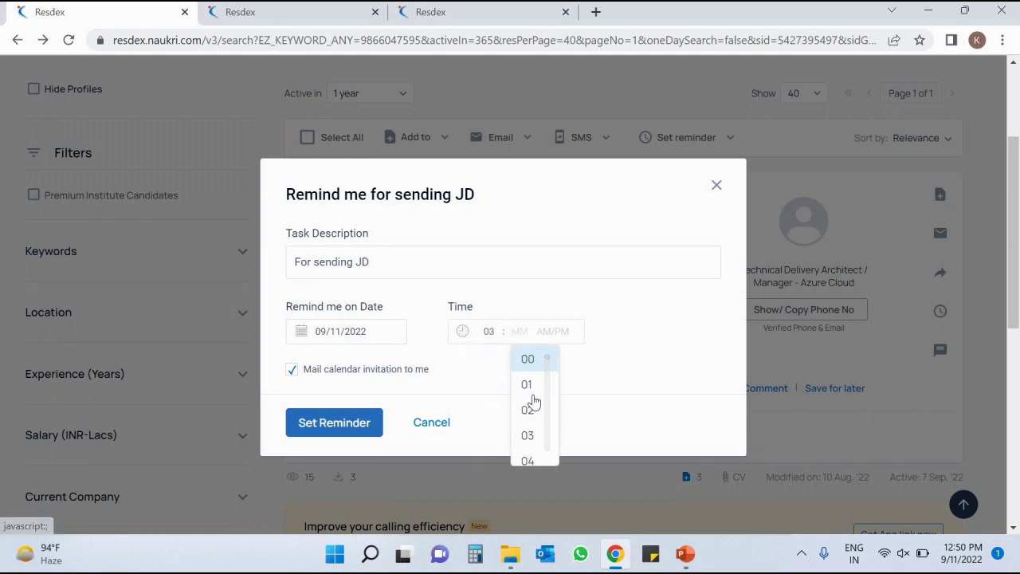
left_click(528, 435)
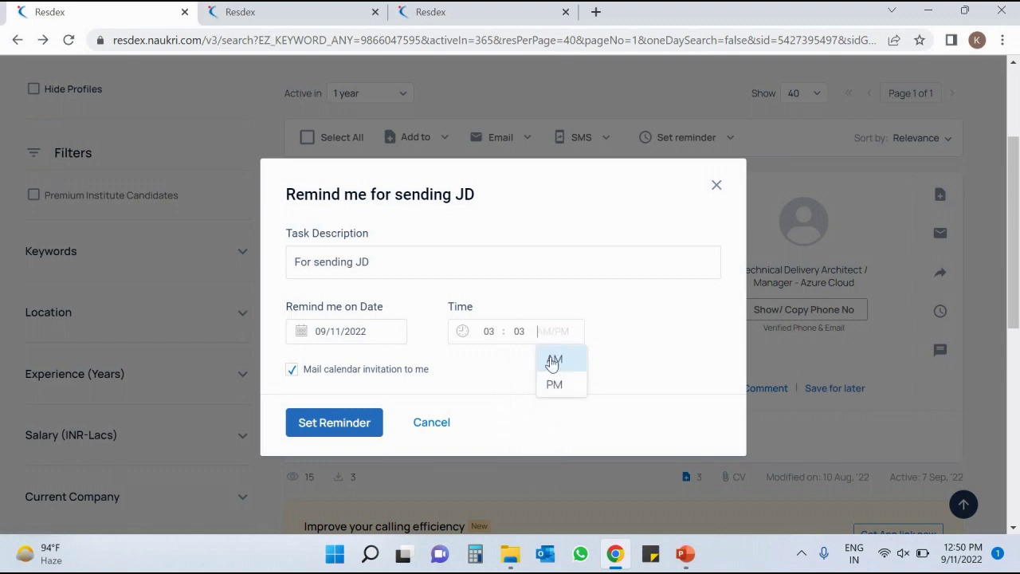
left_click(555, 387)
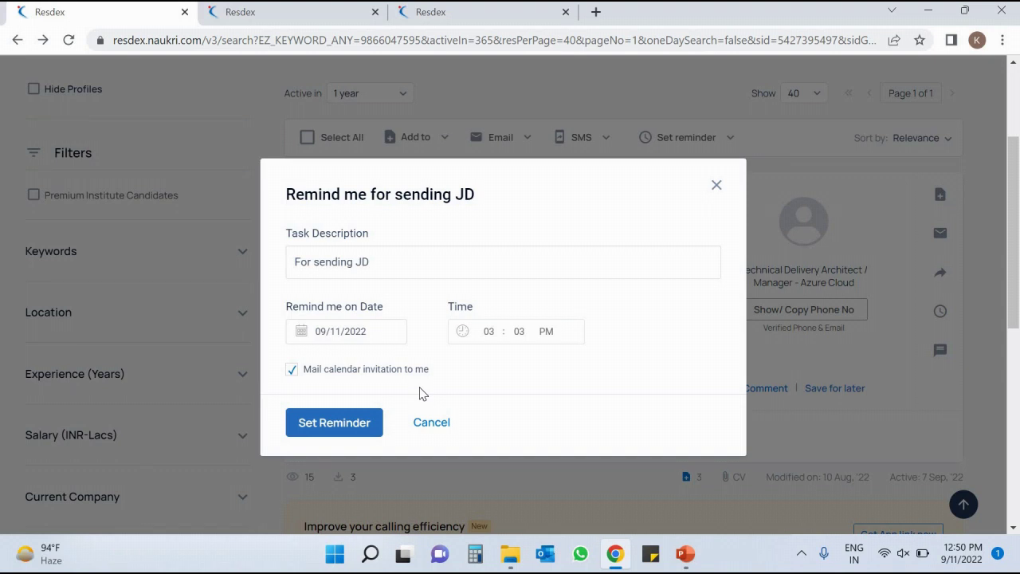
left_click(338, 431)
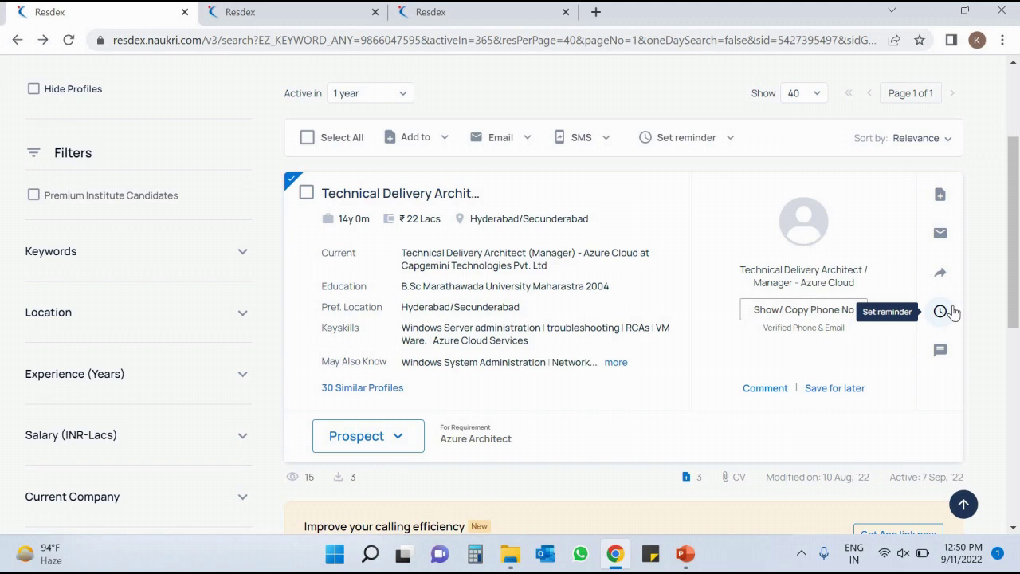
left_click(954, 311)
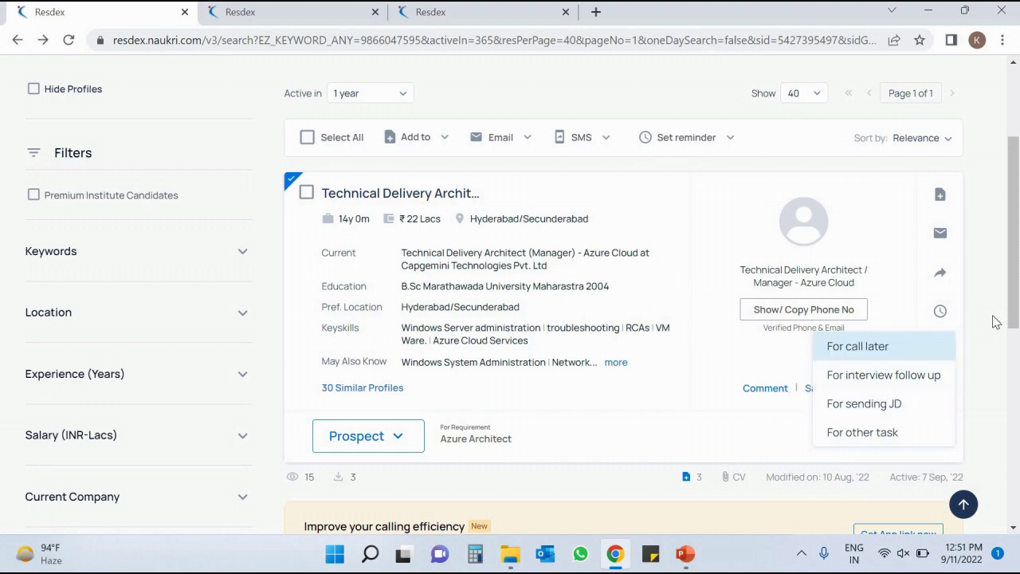
left_click(945, 313)
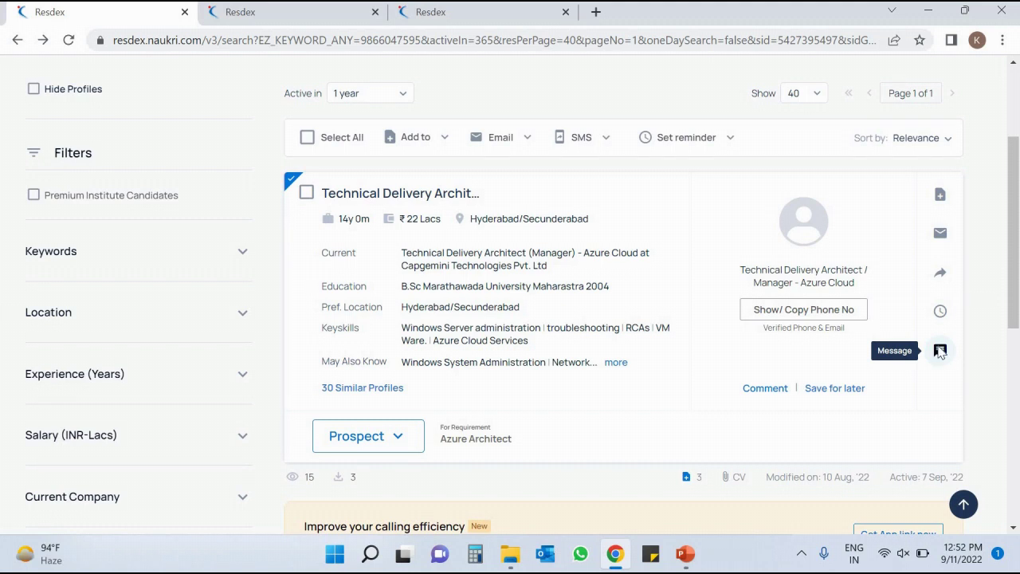
Open the candidate's chat showing 'Hi Buddy, Are you looking for a job?'.
left_click(940, 351)
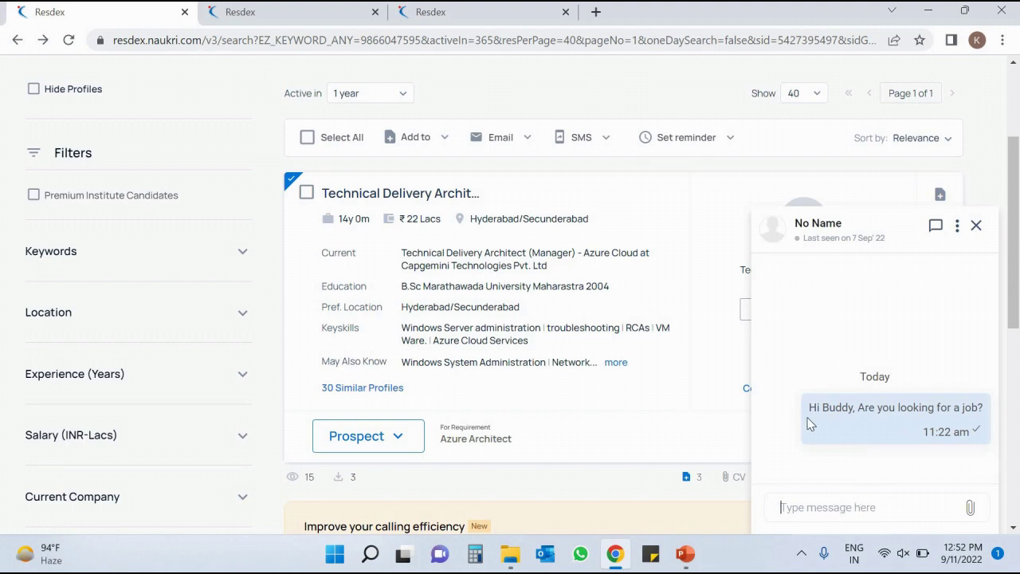
left_click_drag(985, 408, 794, 412)
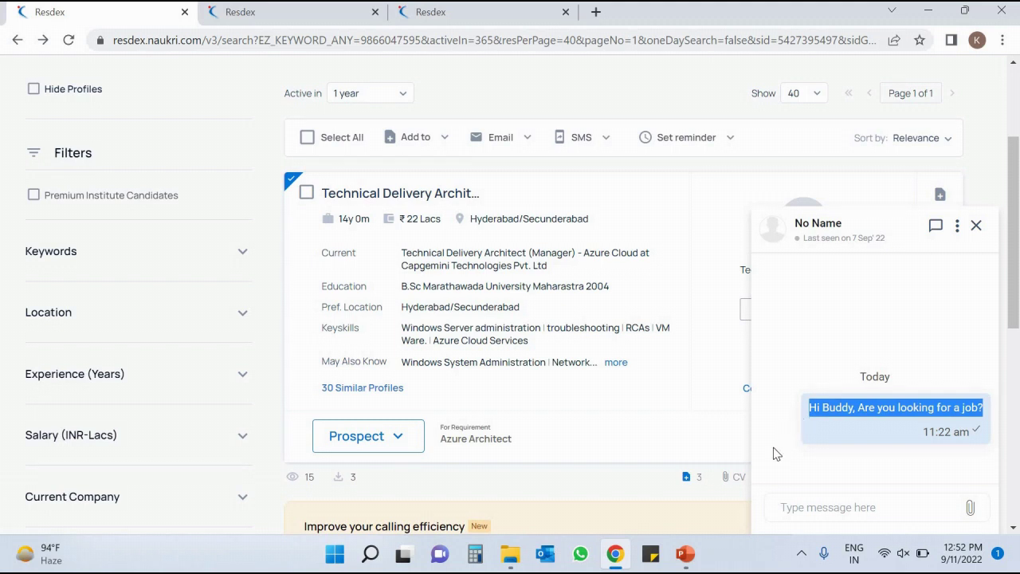
left_click(818, 501)
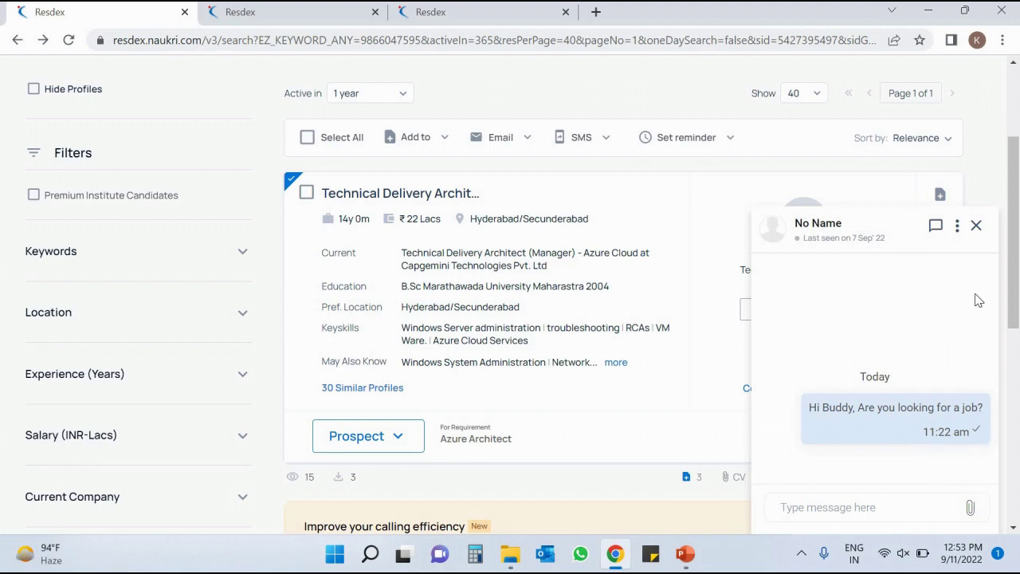
Close the chat and switch from Resdex to the PowerPoint slide show.
left_click(978, 225)
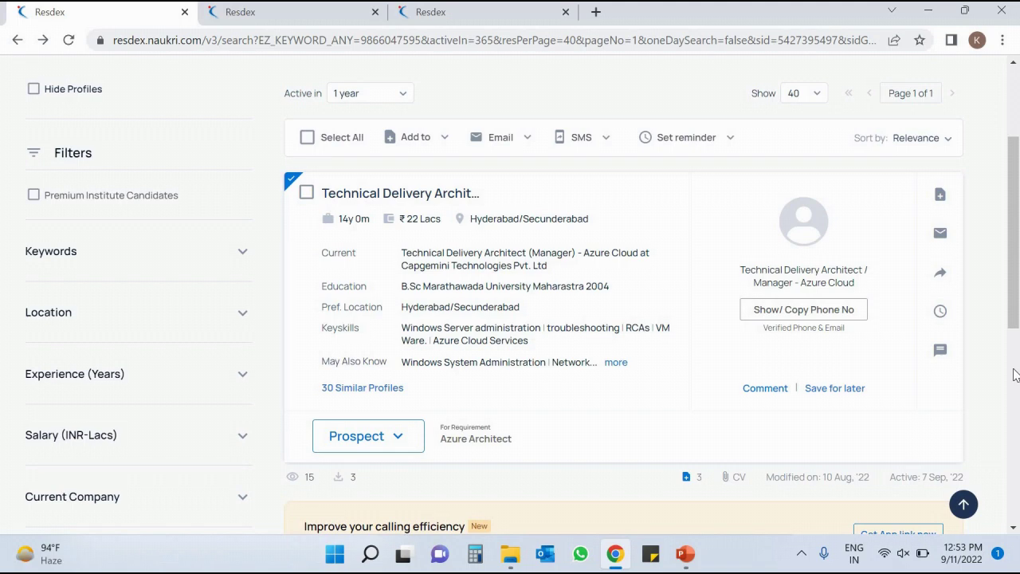
left_click_drag(1015, 314, 1015, 246)
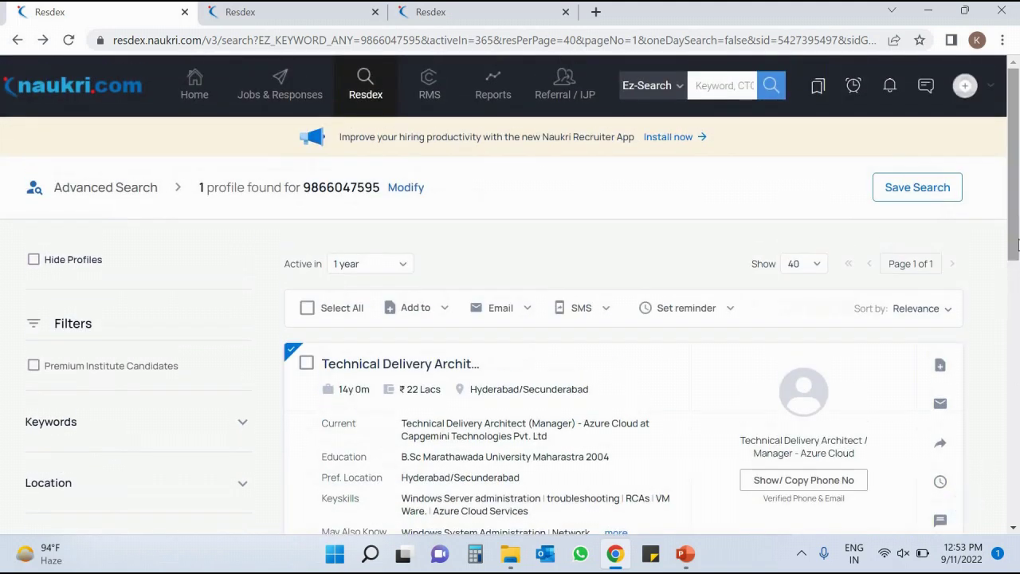
scroll(1016, 246, "down", 1)
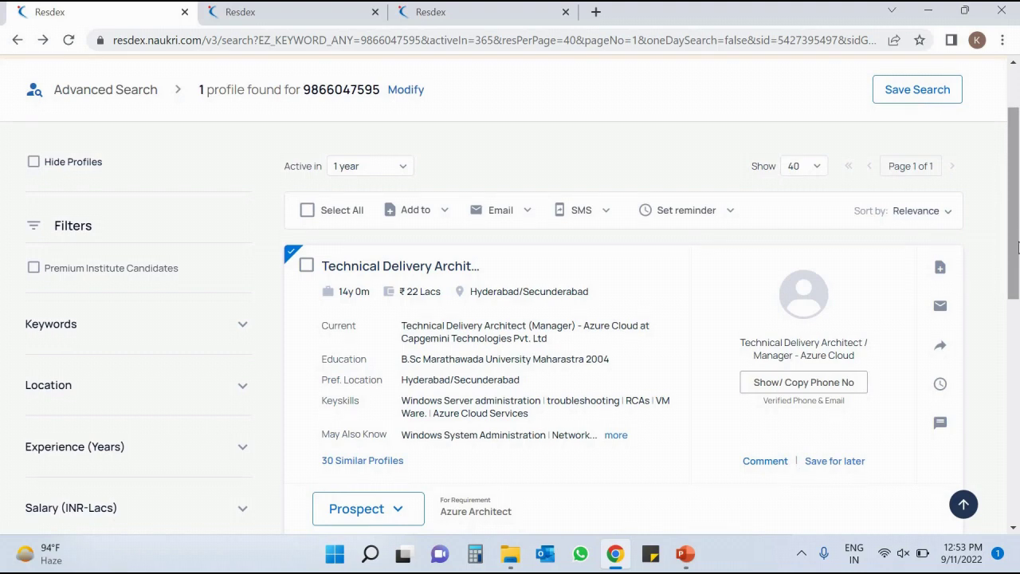
key("alt+Tab")
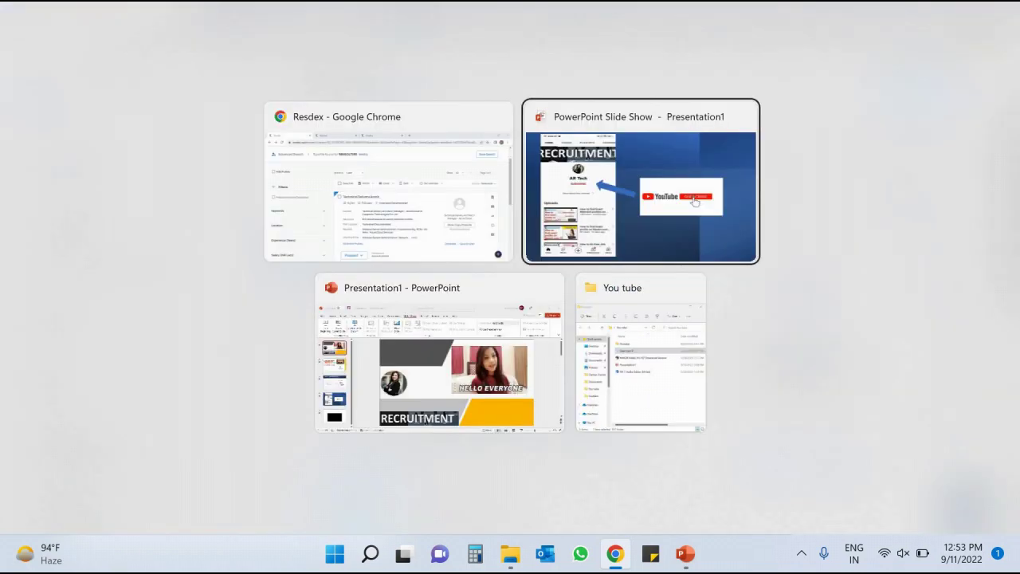